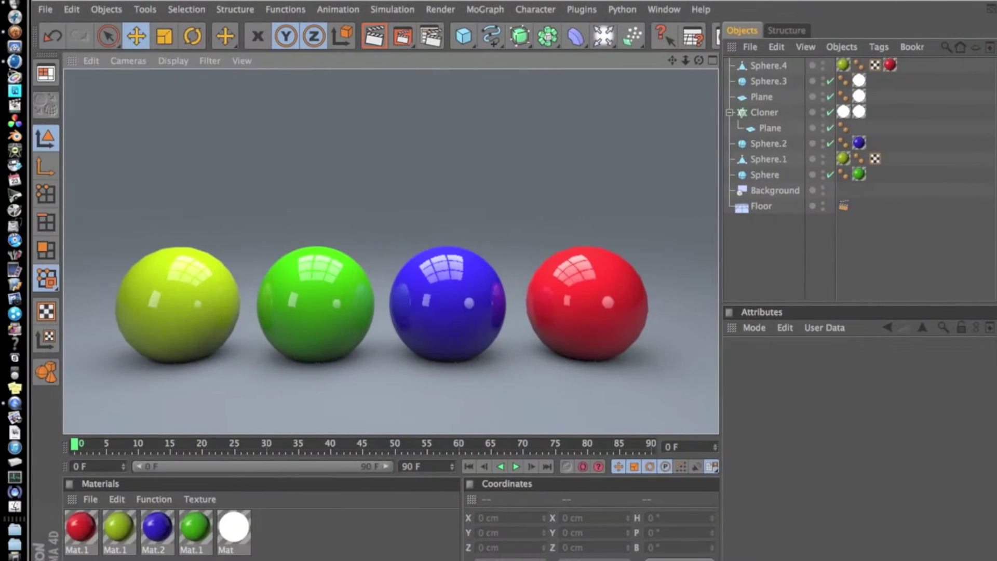
Step: Set the four-sphere scene aside and create a new, empty document from the File menu
click(37, 9)
click(49, 31)
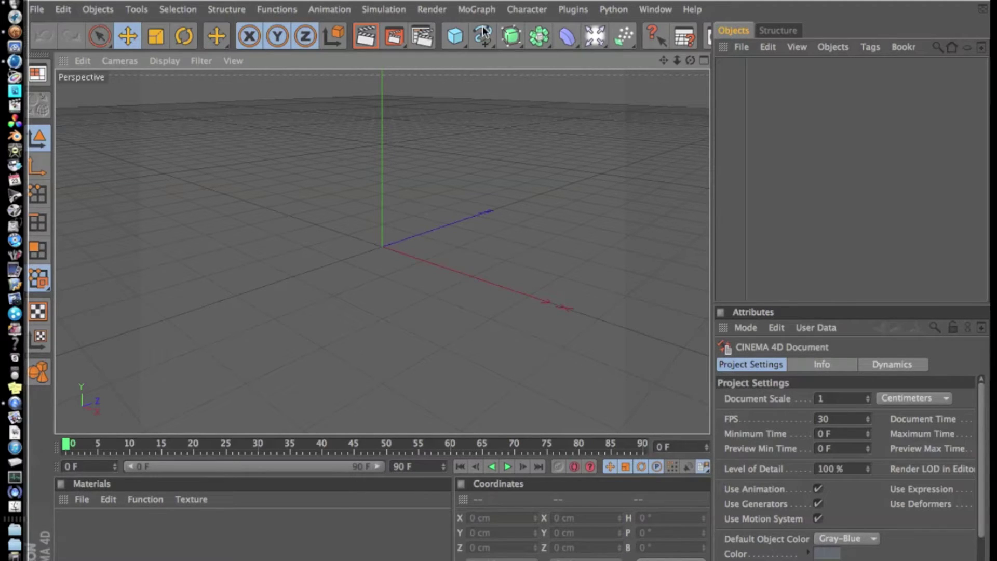
Step: Add a Floor and a Background object, removing the accidentally added default light
click(592, 35)
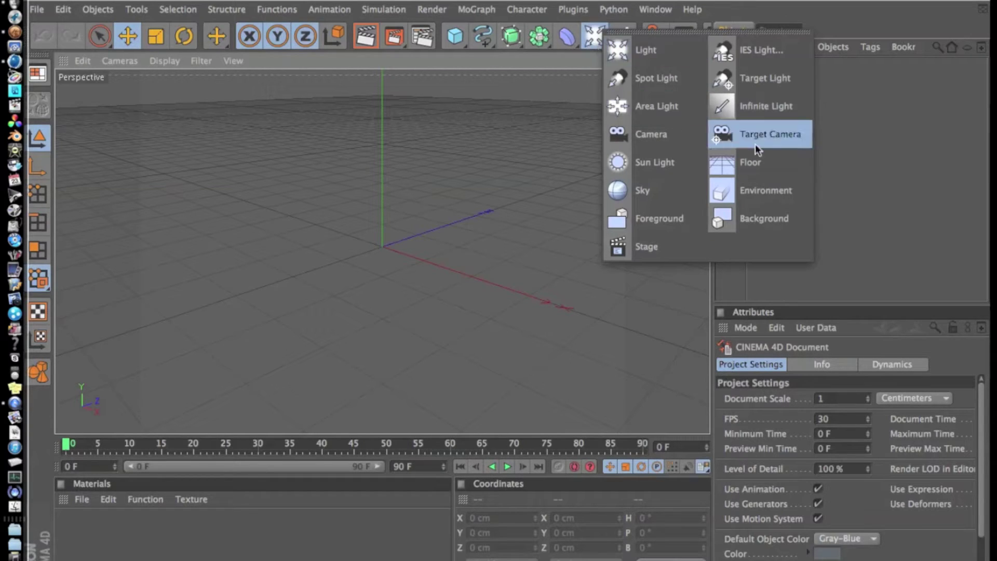
click(758, 162)
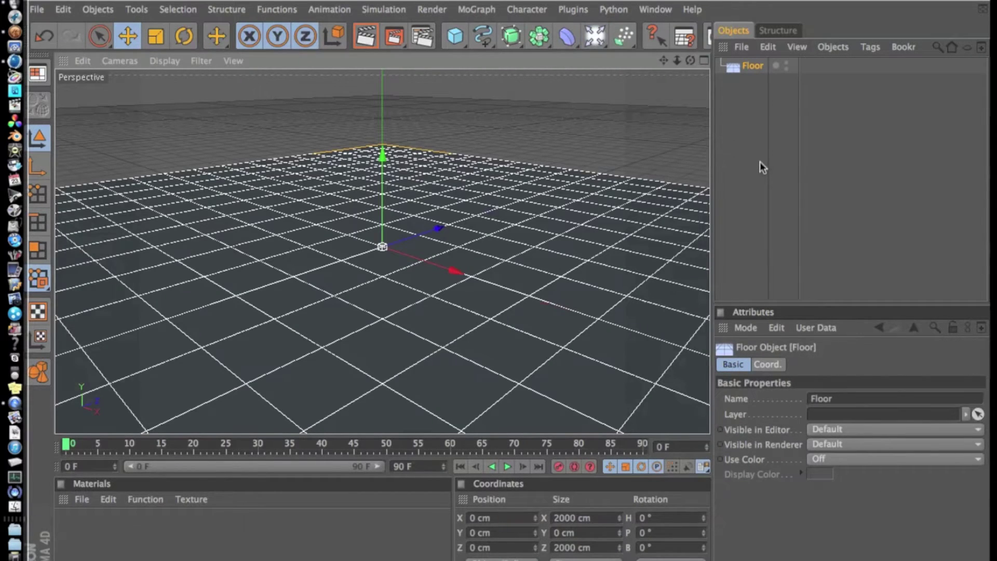
click(597, 37)
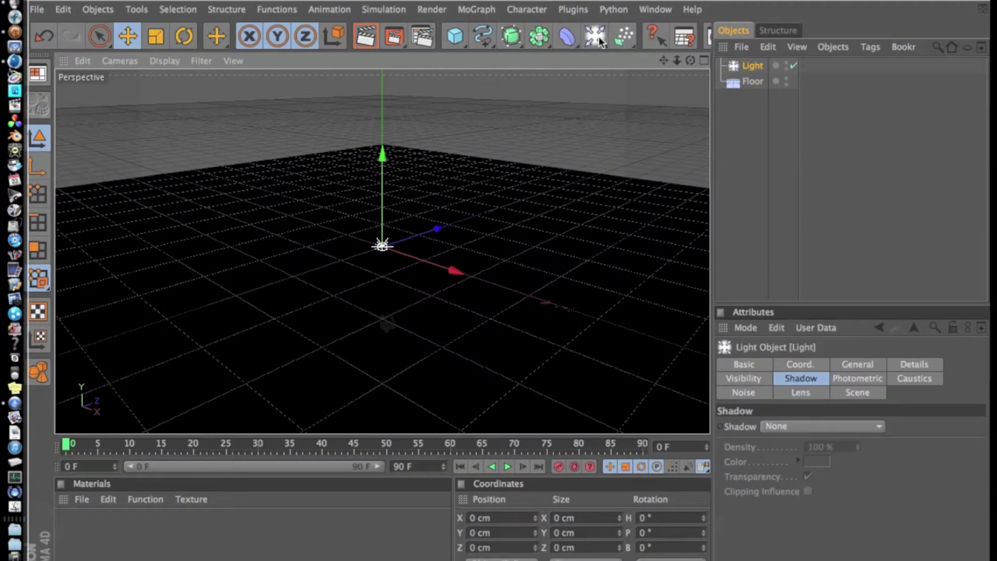
key(Delete)
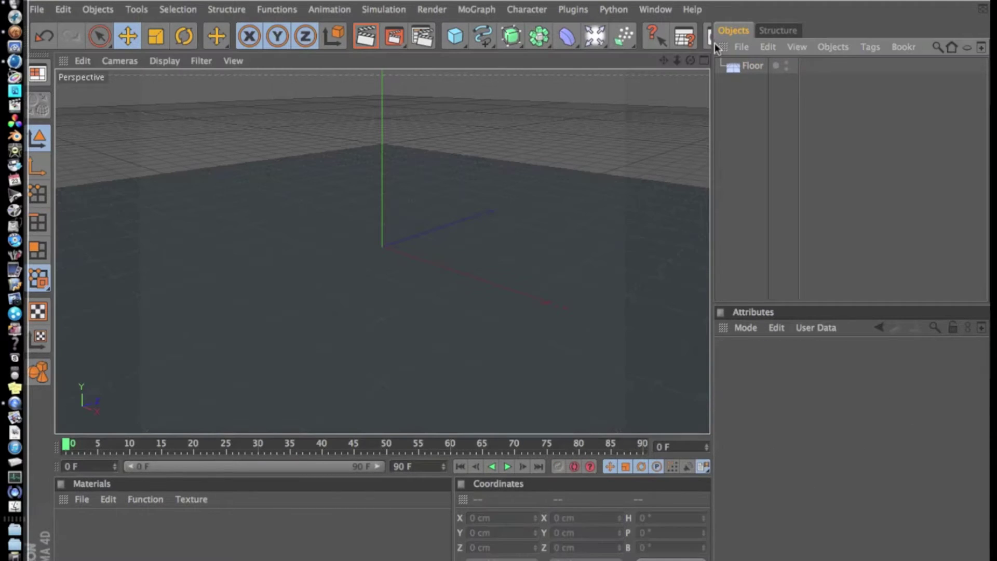
click(594, 40)
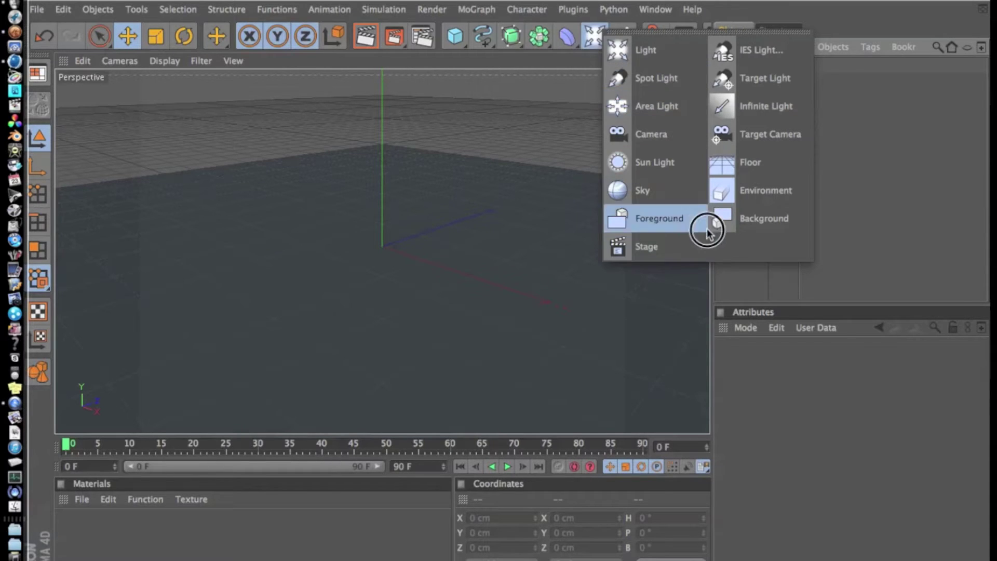
click(751, 220)
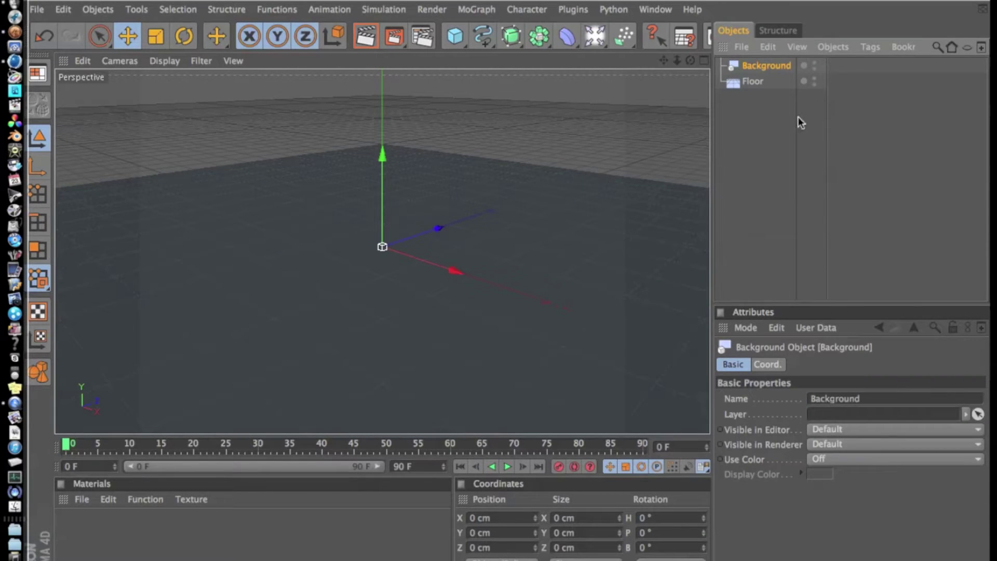
Step: Tag the Floor with a Compositing tag, Self Shadowing off and Compositing Background on
click(751, 83)
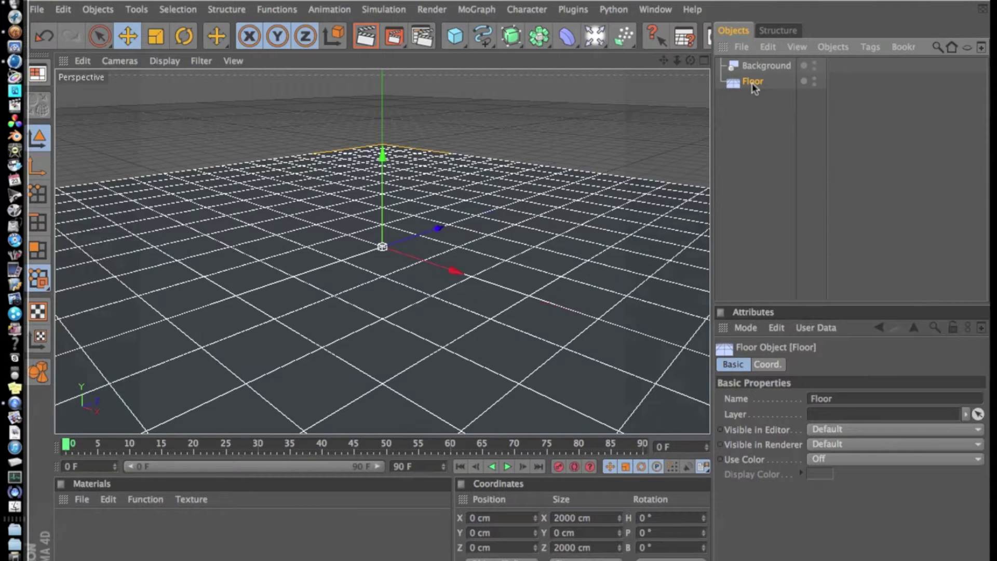
right_click(752, 83)
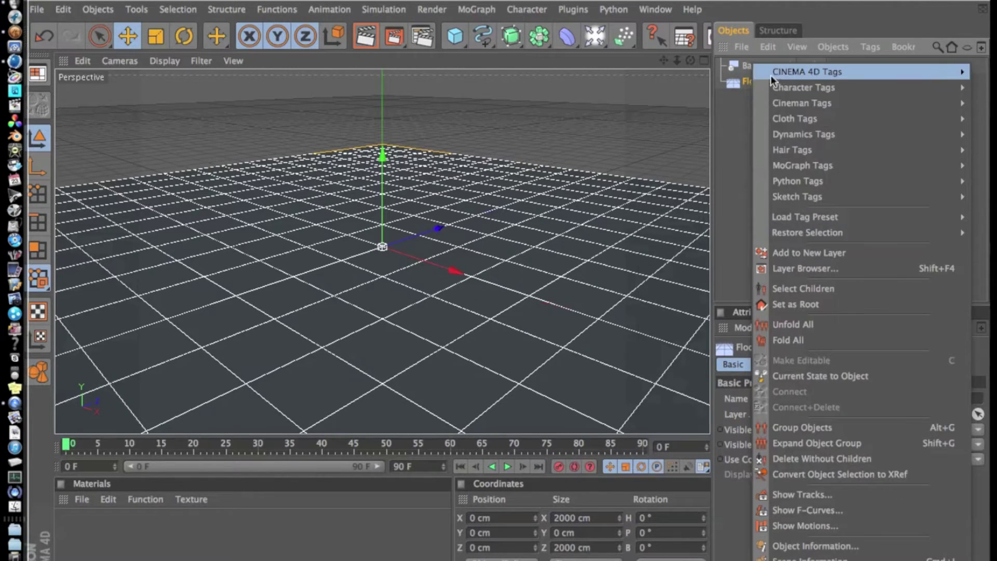
mouse_move(779, 71)
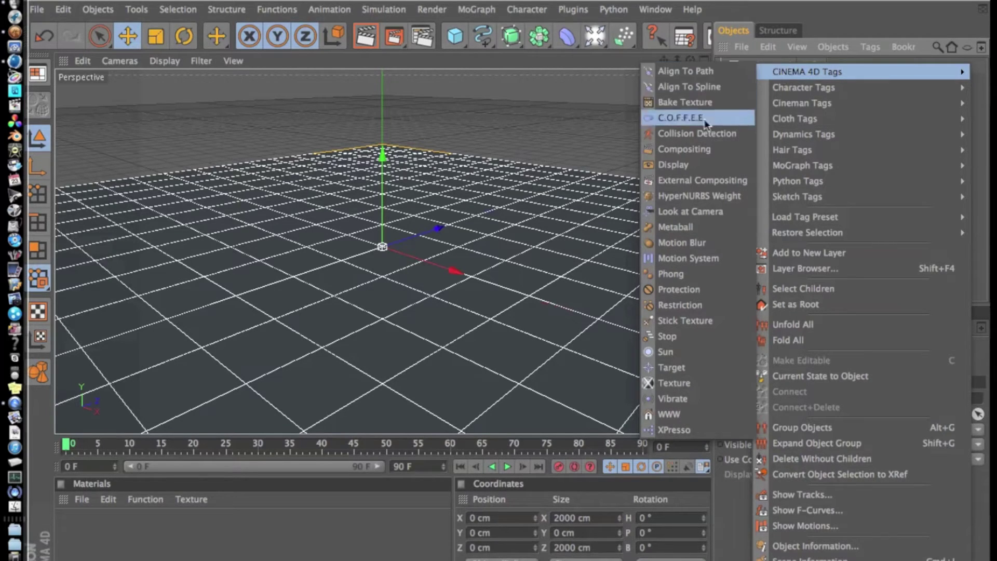
click(682, 149)
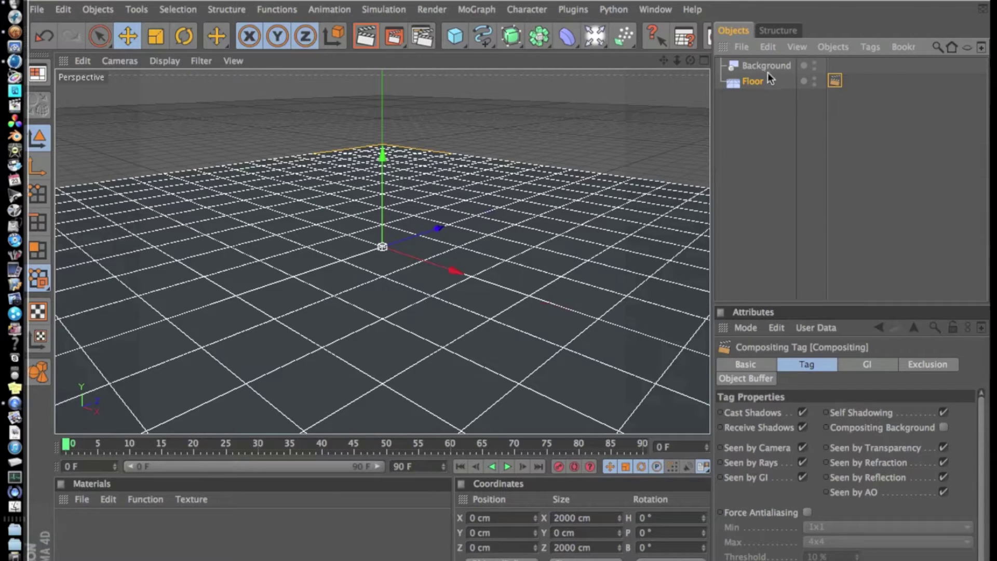
click(835, 82)
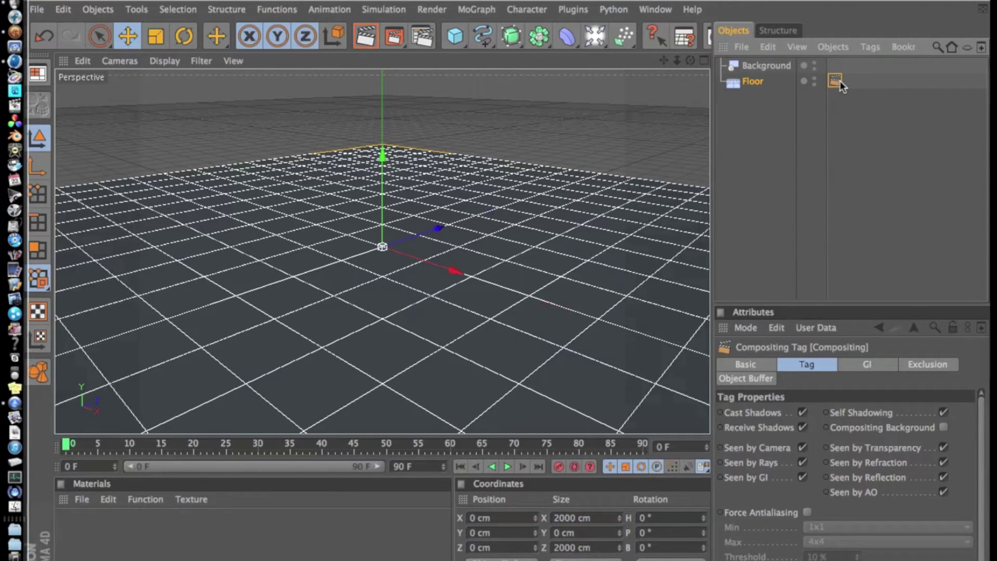
click(943, 412)
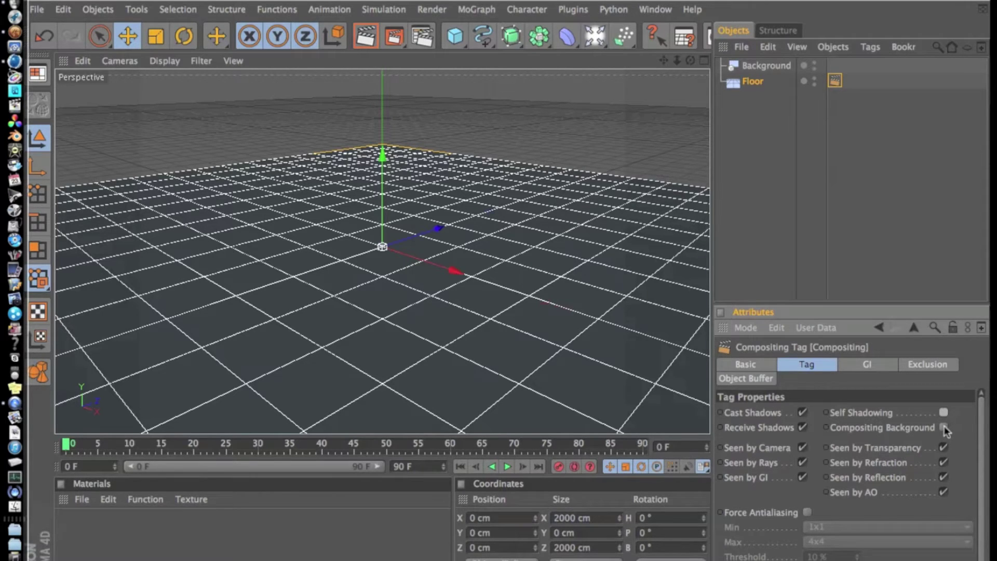
click(944, 427)
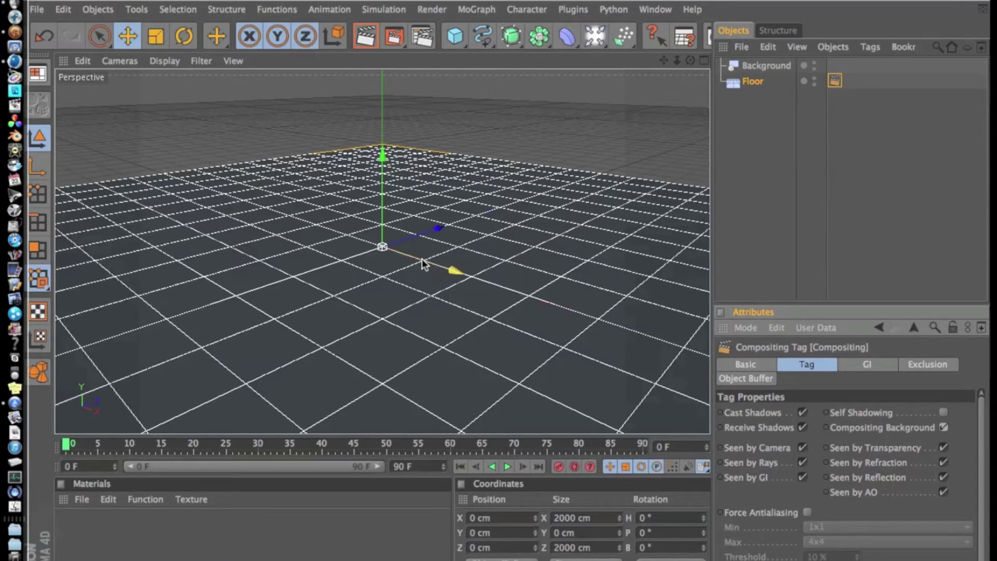
alt+drag(399, 323, 322, 324)
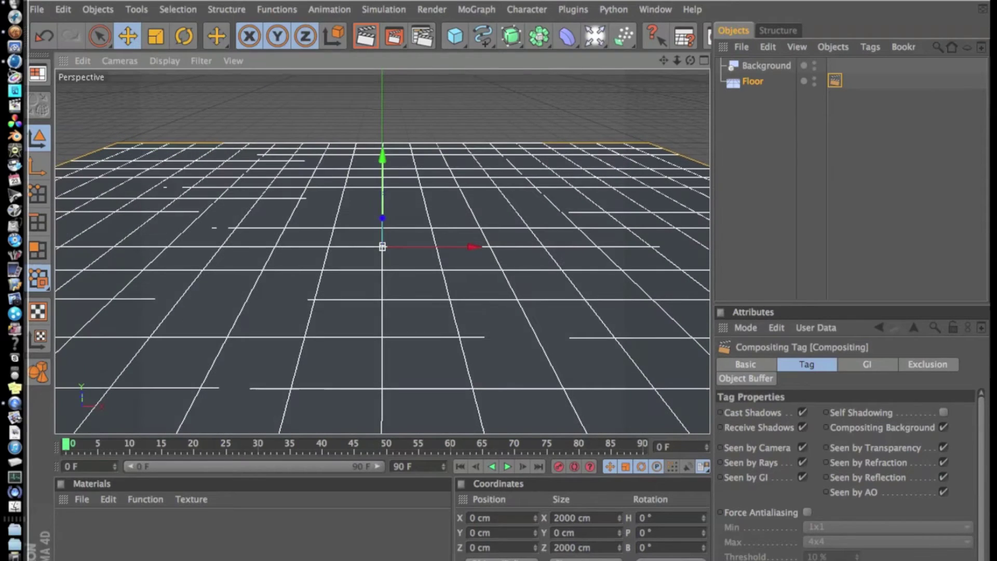
Step: Add a 100 cm Sphere primitive to the scene
alt+drag(396, 318, 397, 317)
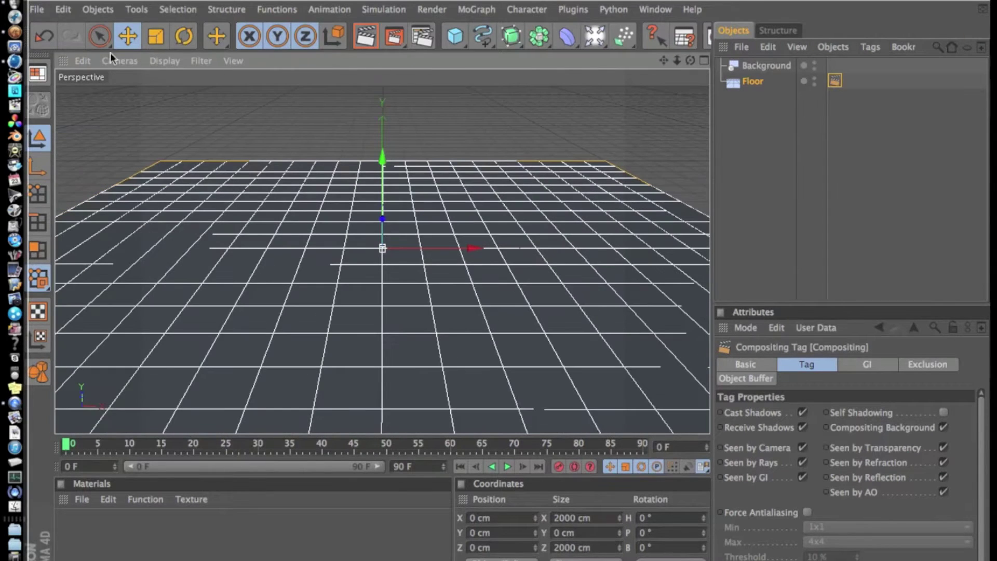
click(94, 10)
mouse_move(162, 66)
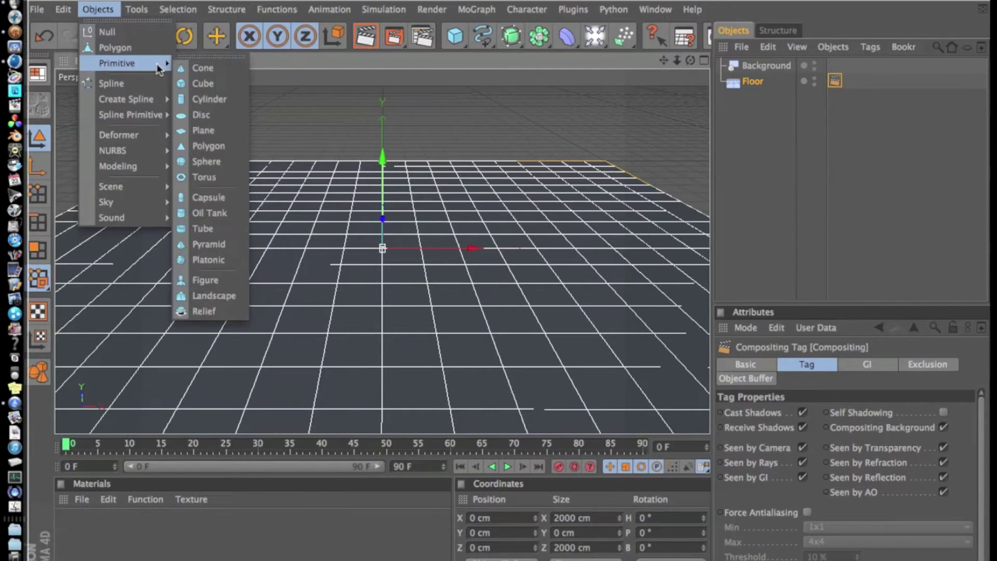
click(229, 162)
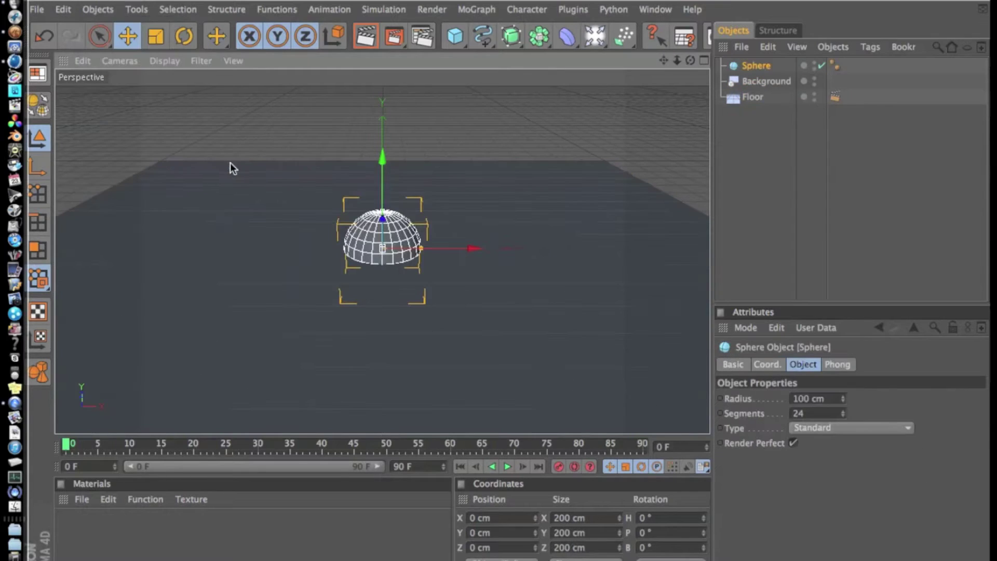
Step: Lift the sphere to about 93.7 cm so it rests on the floor
drag(381, 161, 381, 127)
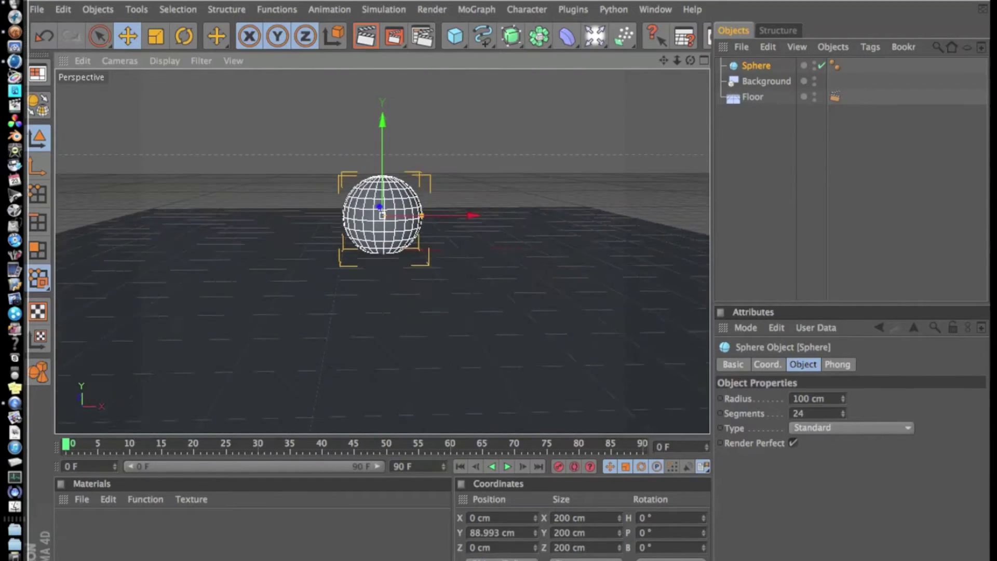
key(ctrl+z)
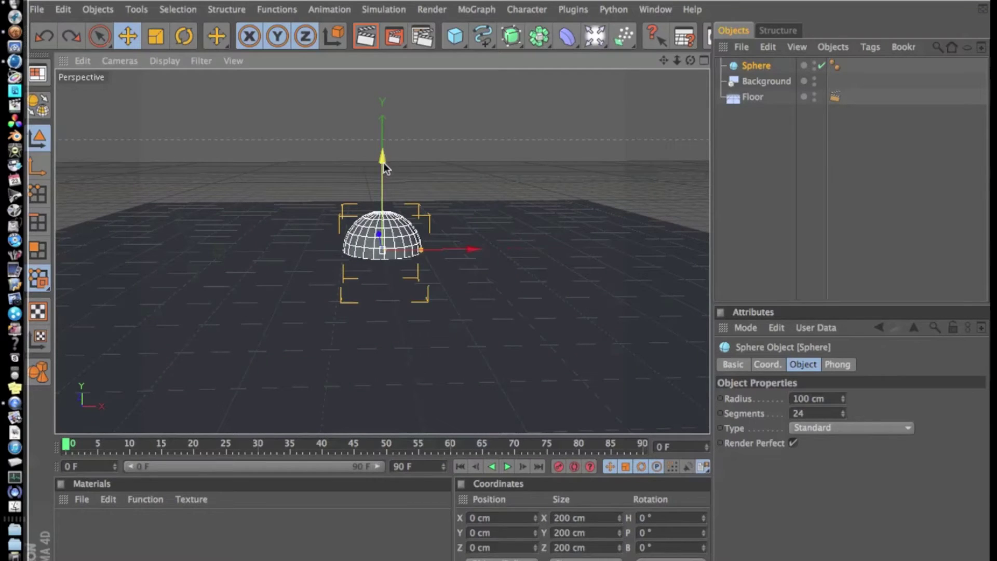
drag(382, 155, 382, 116)
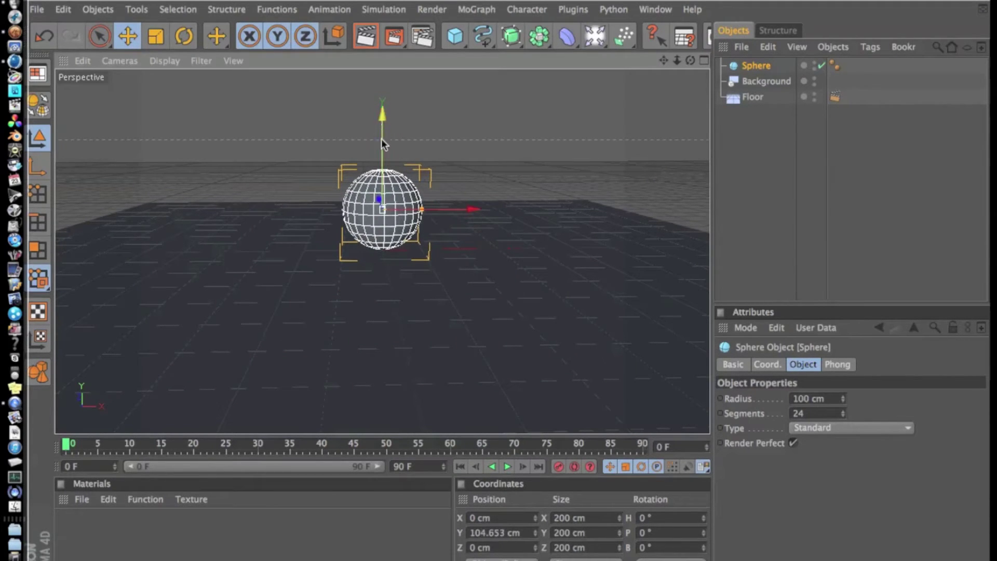
mouse_move(384, 208)
alt+mouse_down()
mouse_move(384, 218)
mouse_move(384, 156)
mouse_move(384, 197)
alt+mouse_up()
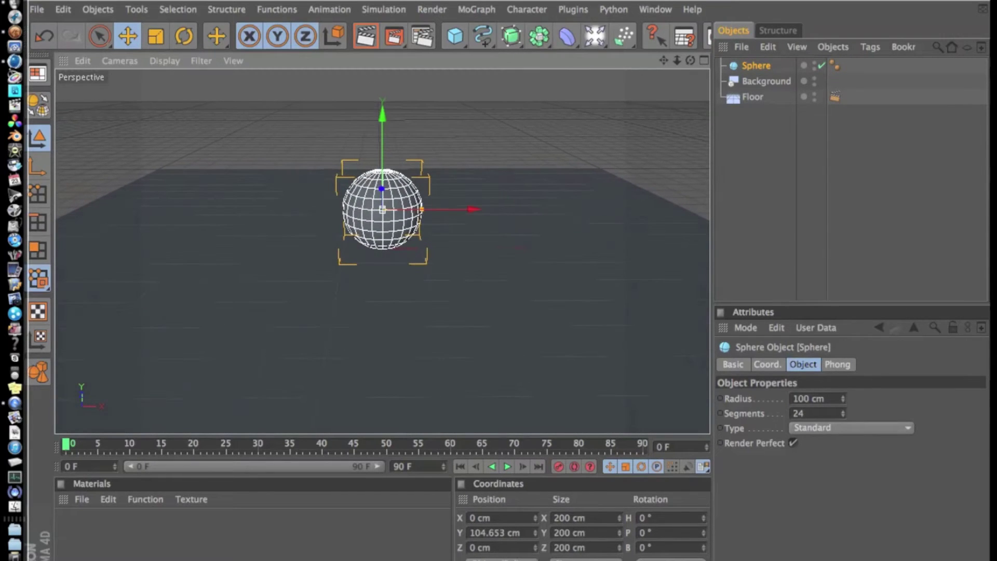
drag(385, 117, 385, 119)
mouse_move(369, 238)
mouse_down()
mouse_move(381, 231)
mouse_move(367, 238)
mouse_up()
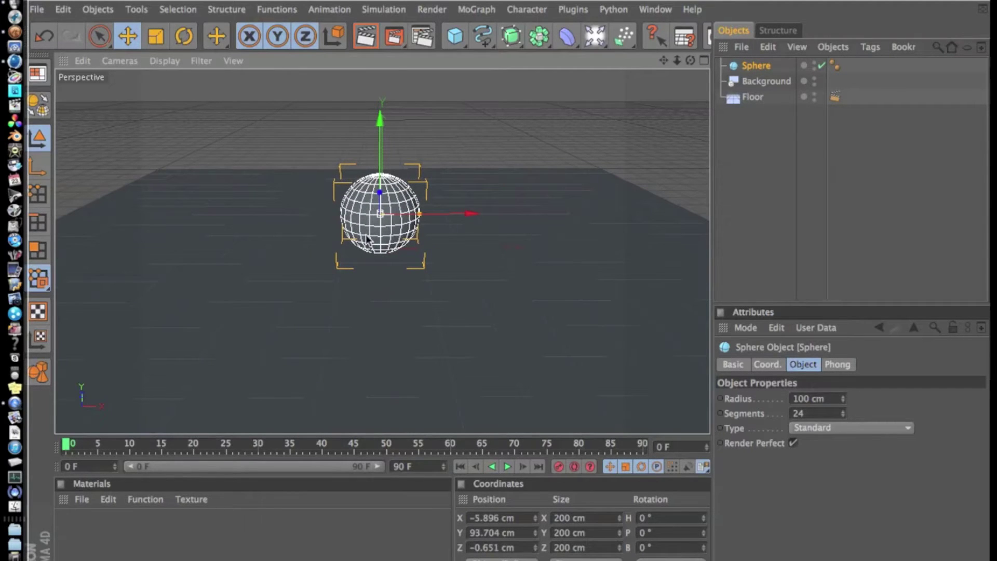
Step: Duplicate the sphere twice and spread Sphere.1, Sphere.2 and the original in a row along X
key(ctrl+v)
key(ctrl+v)
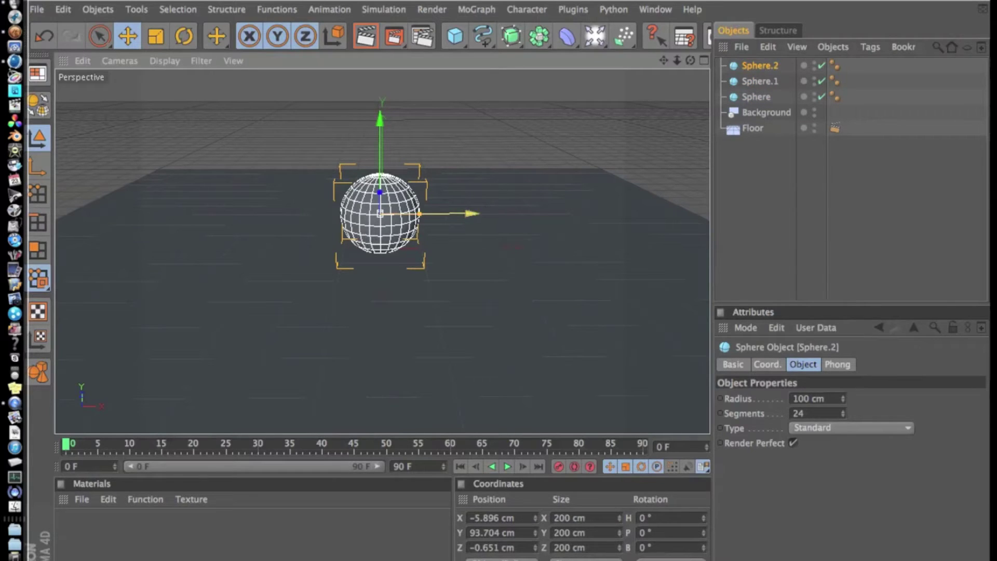
drag(476, 205, 384, 212)
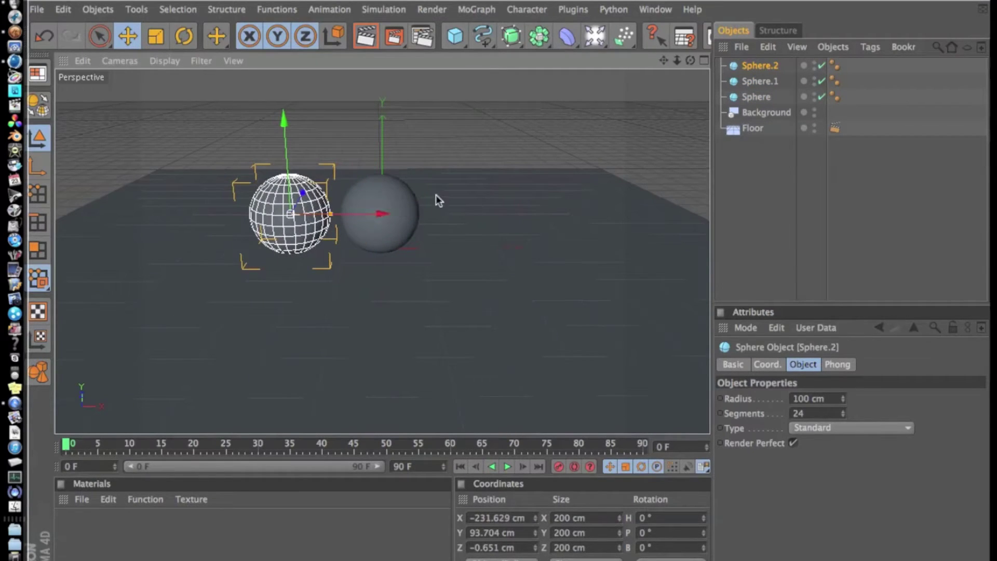
click(414, 207)
drag(447, 212, 535, 213)
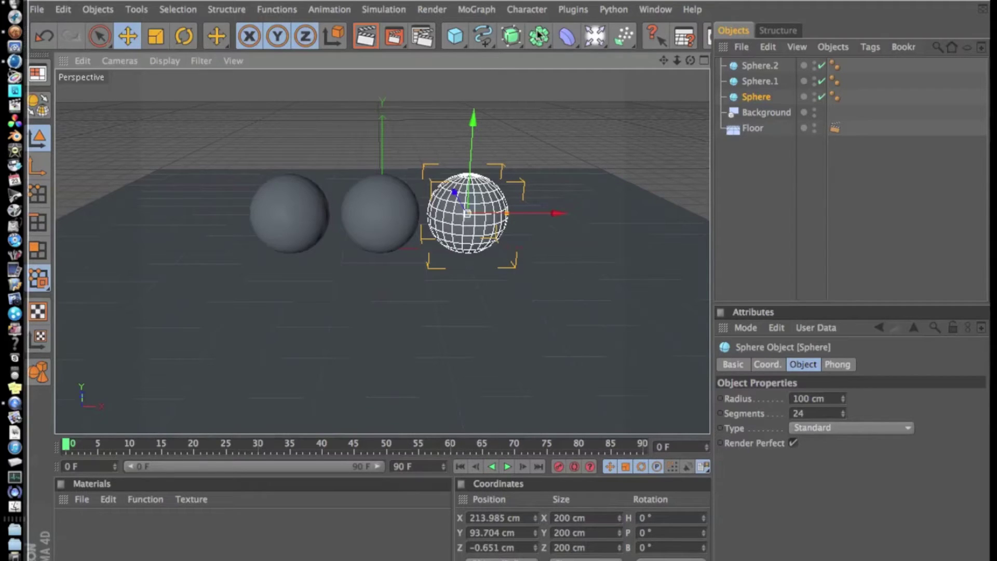
click(455, 35)
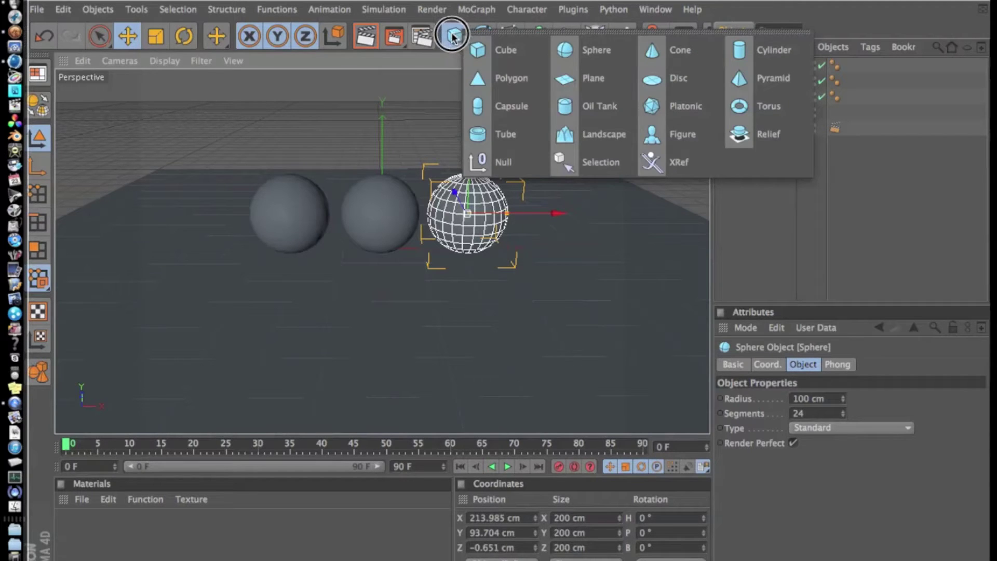
Step: Add a Plane and lift it to about 311.62 cm above the spheres
click(581, 78)
scroll(374, 187, down, 3)
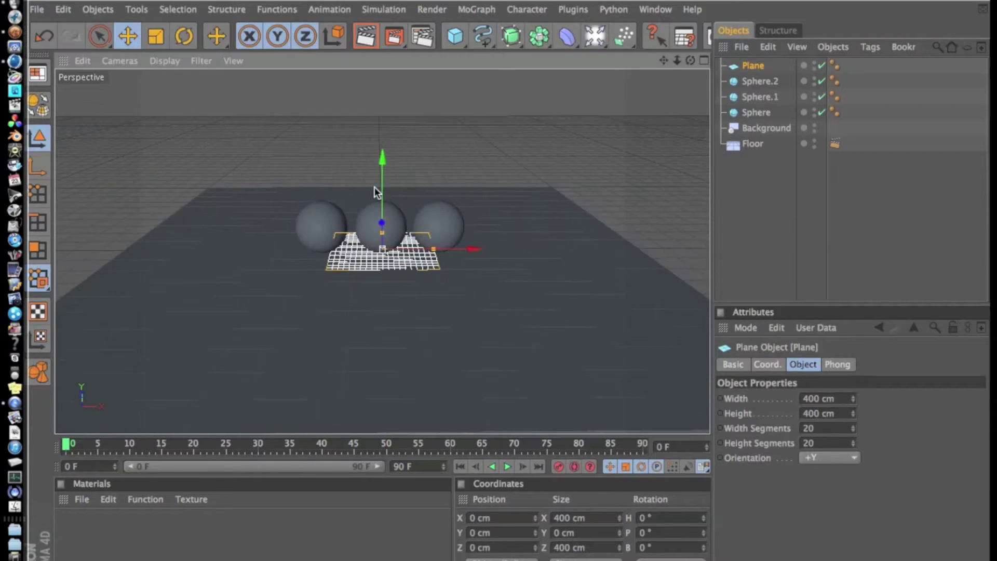
drag(384, 161, 384, 155)
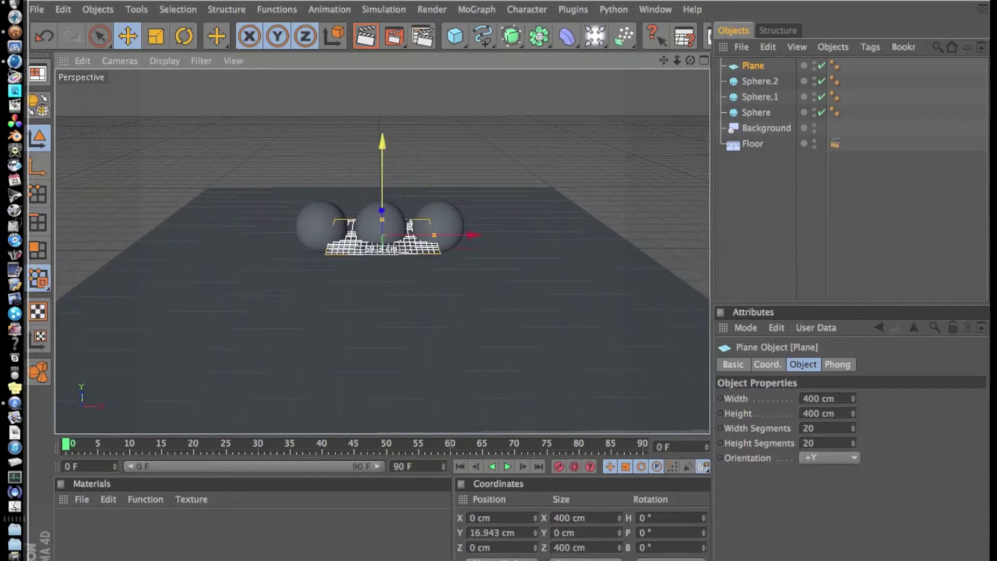
drag(385, 211, 385, 161)
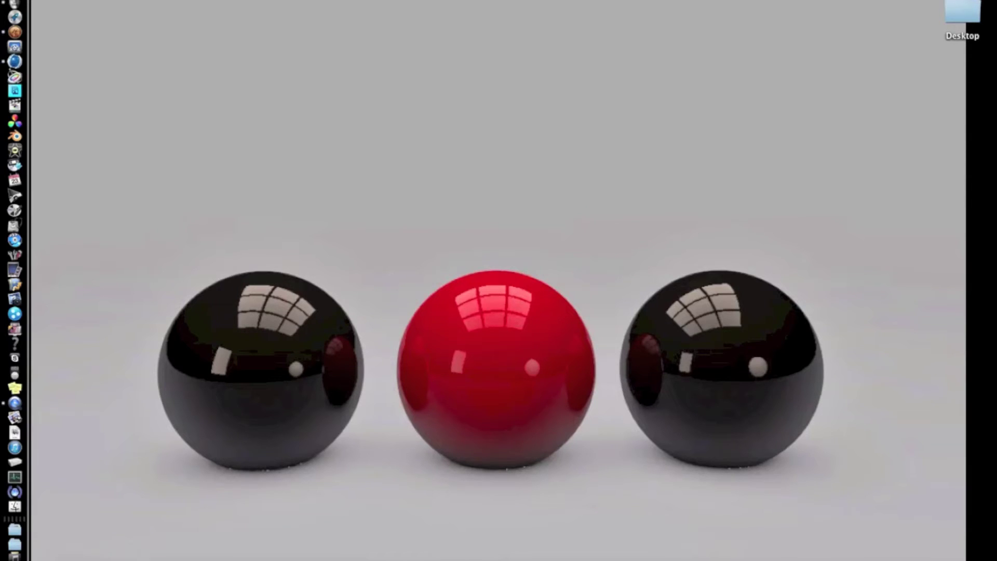
key(Escape)
drag(389, 244, 389, 5)
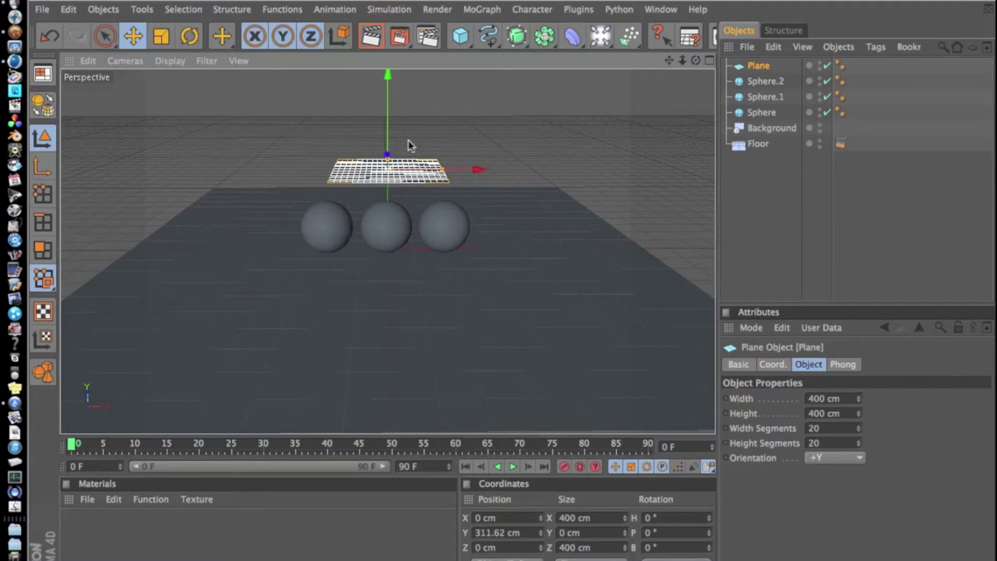
alt+drag(365, 167, 514, 291)
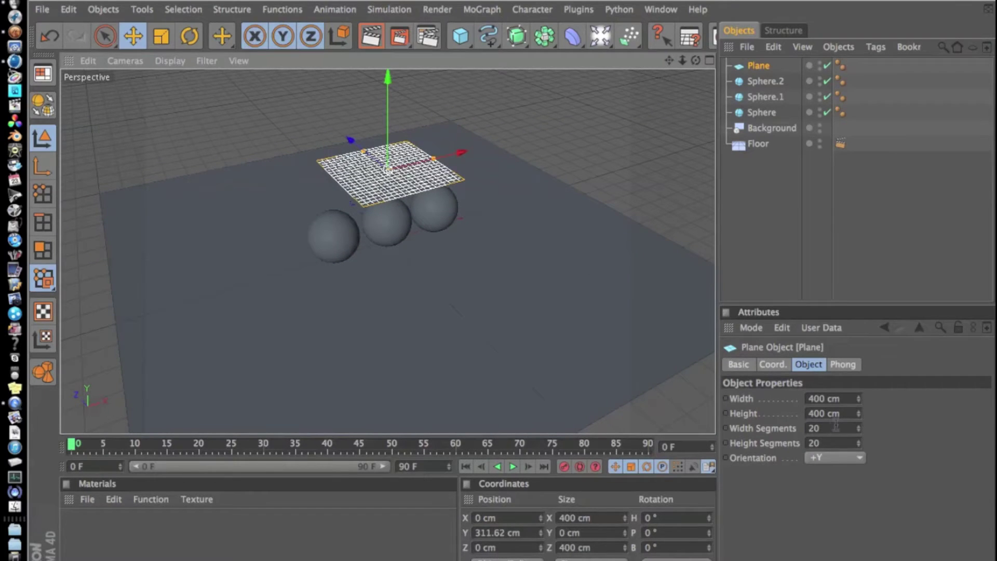
Step: Resize the plane to 200 cm wide by 300 cm high, undoing an accidental move
drag(826, 399, 797, 399)
text(200)
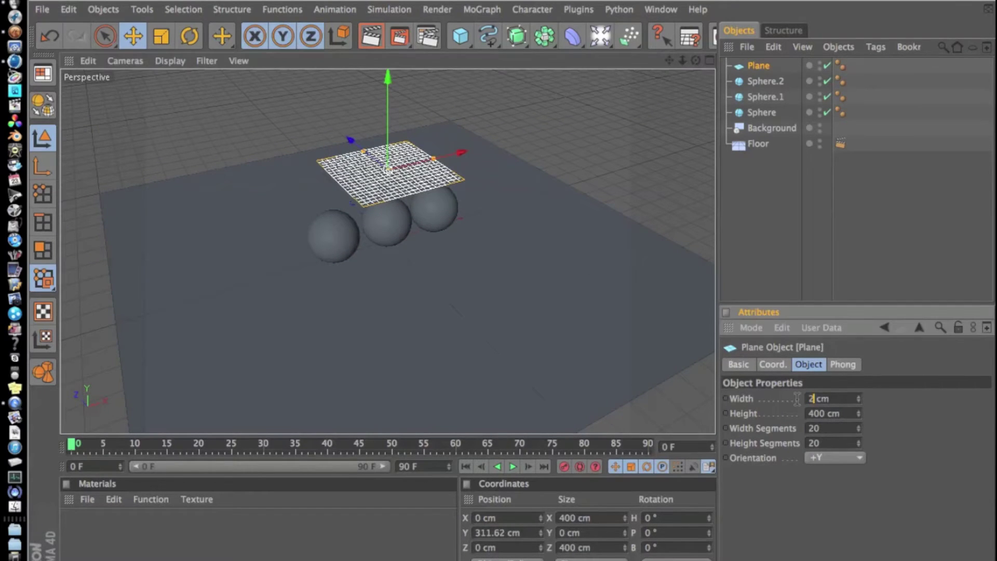
key(Return)
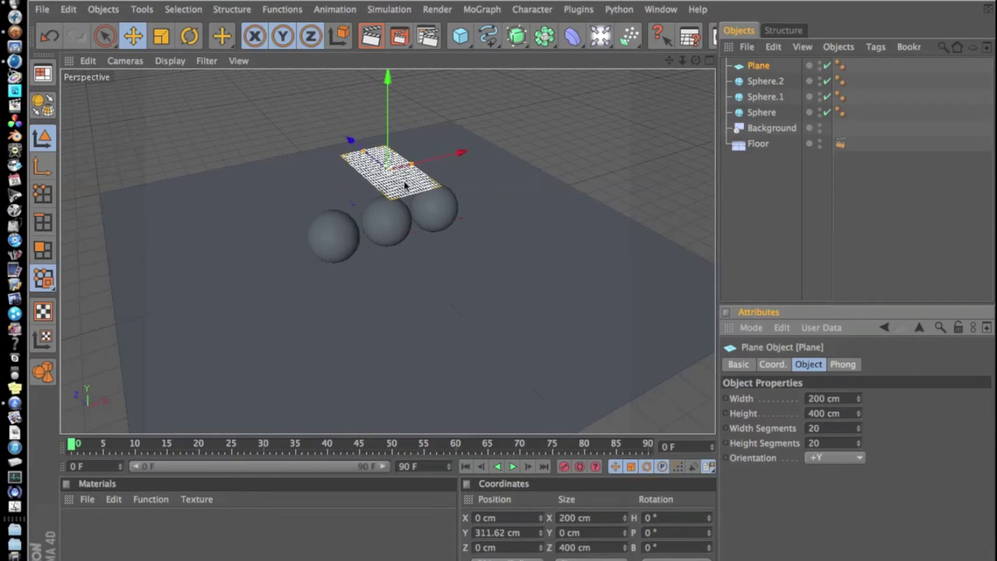
alt+drag(377, 231, 324, 212)
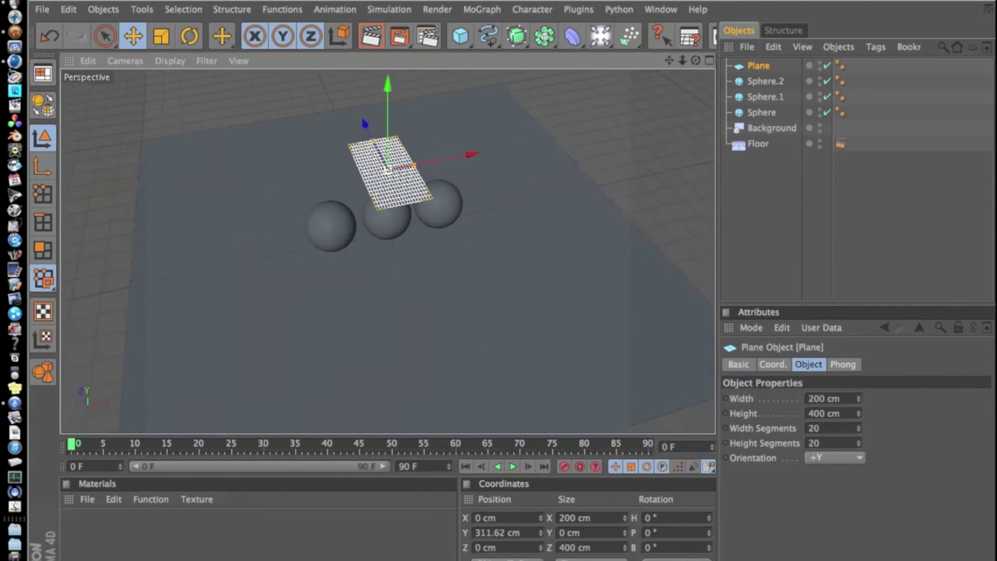
alt+drag(415, 188, 404, 186)
click(858, 416)
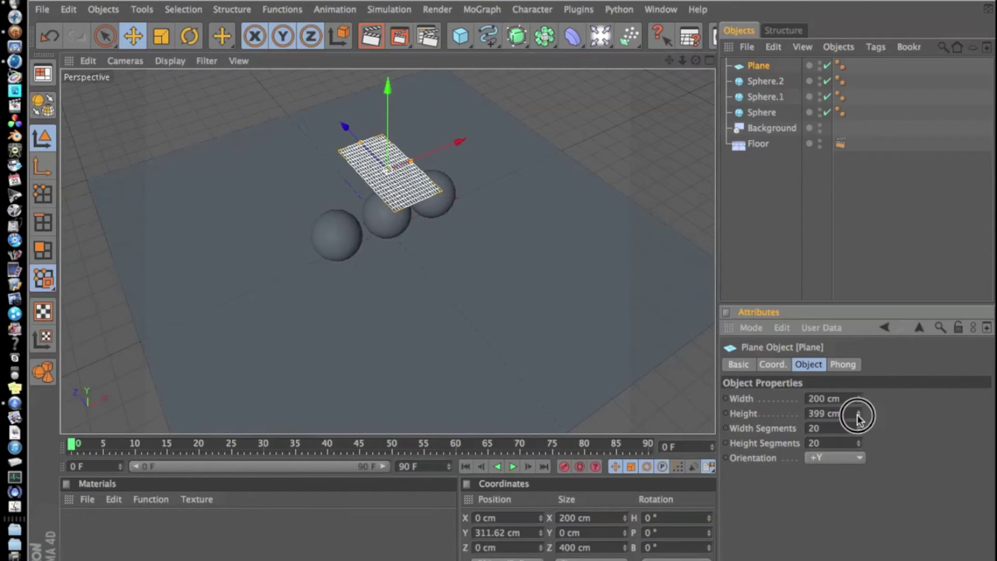
drag(827, 414, 798, 414)
text(300)
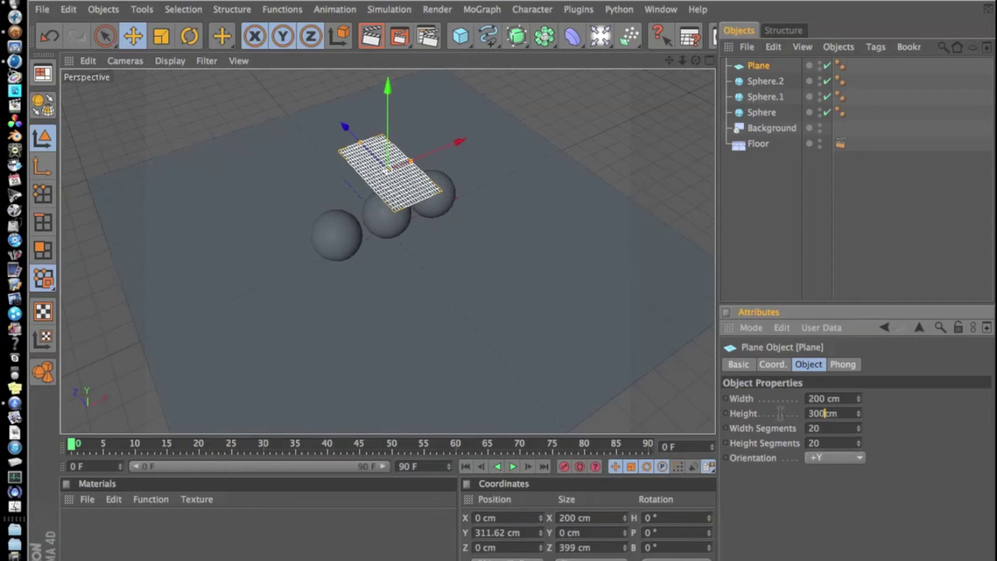
key(Return)
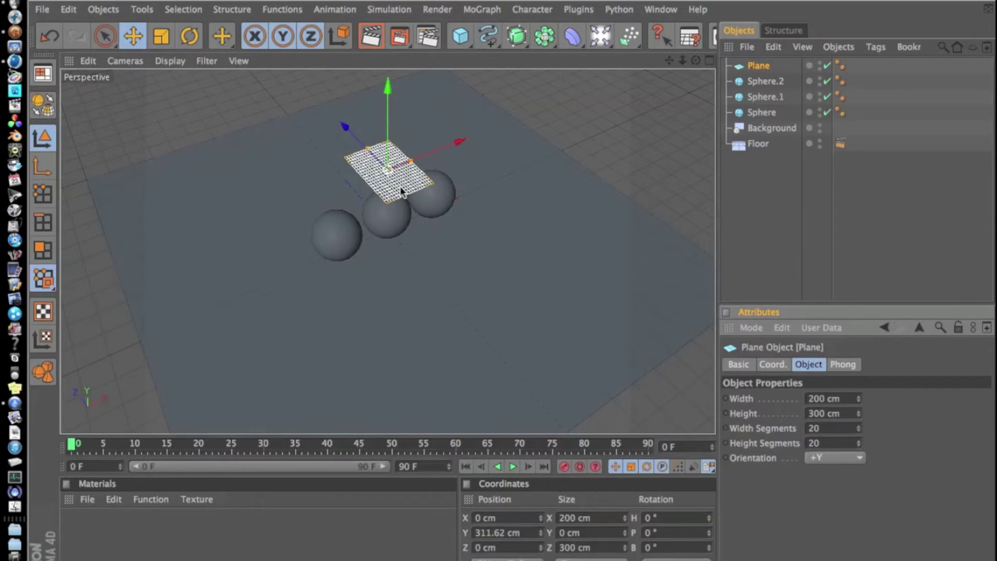
drag(400, 189, 368, 181)
key(ctrl+z)
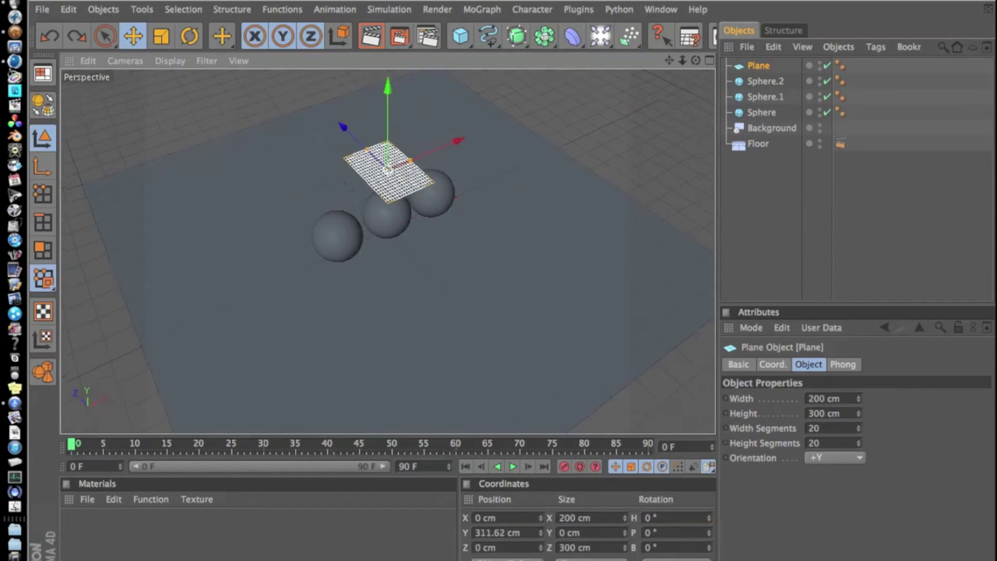
alt+drag(415, 156, 416, 131)
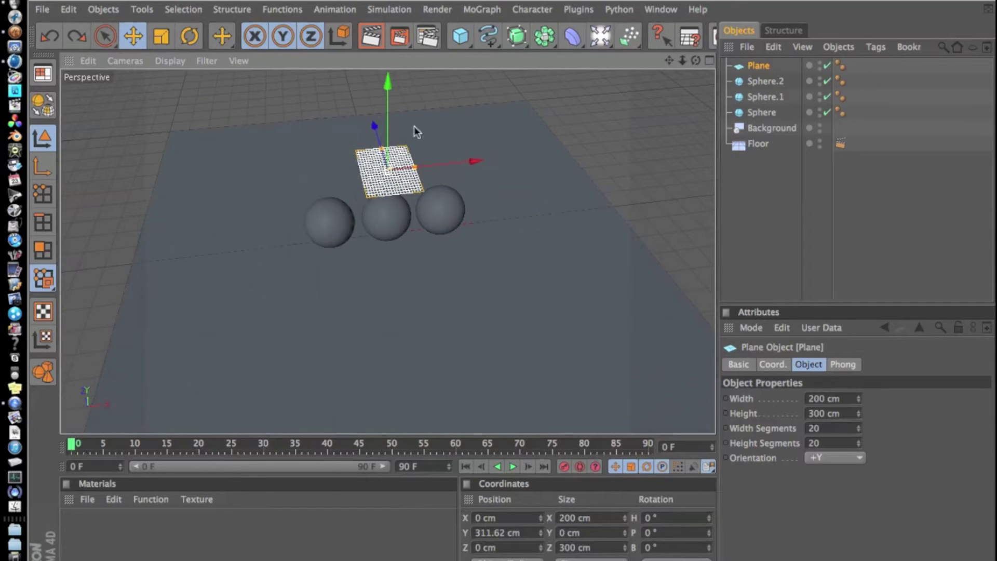
Step: Add a MoGraph Cloner and place the Plane inside it
click(481, 10)
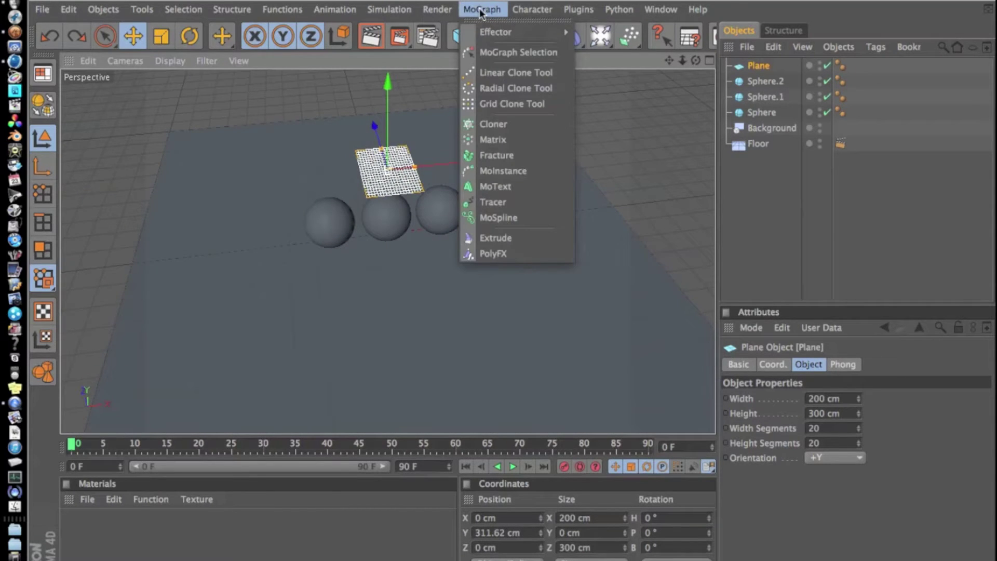
click(495, 123)
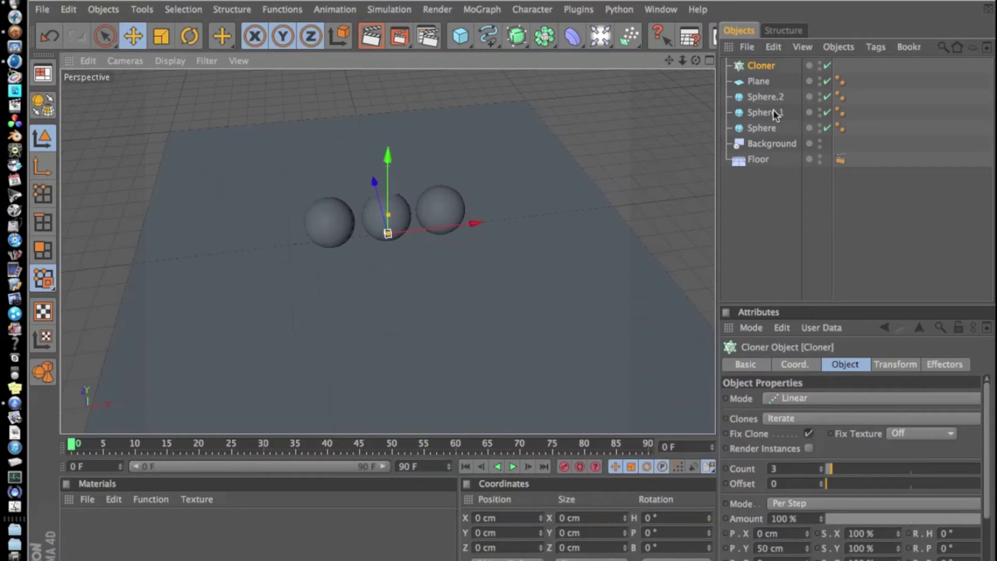
drag(752, 78, 754, 64)
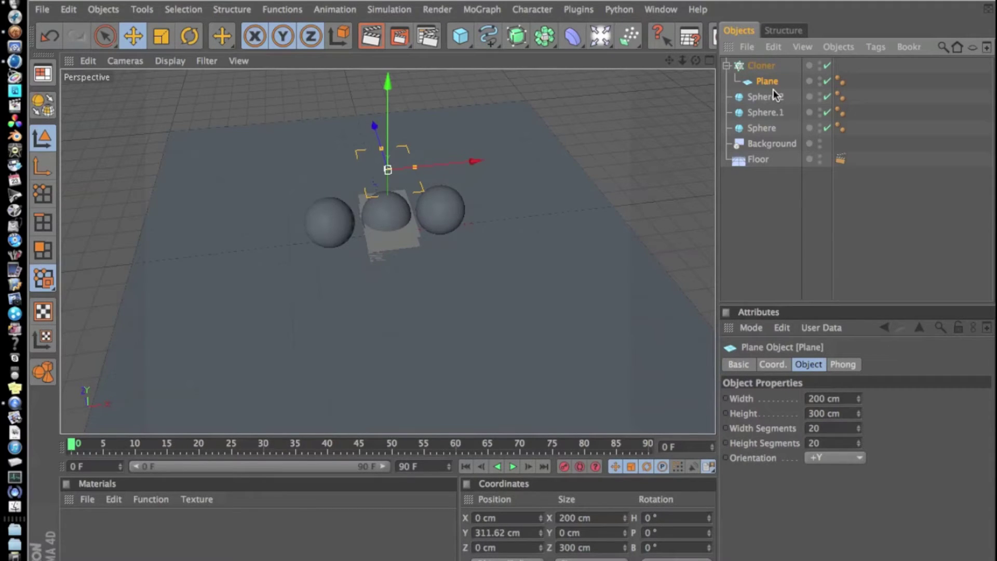
Step: Switch the Cloner to Grid Array mode with count 3 × 1 × 3
click(769, 67)
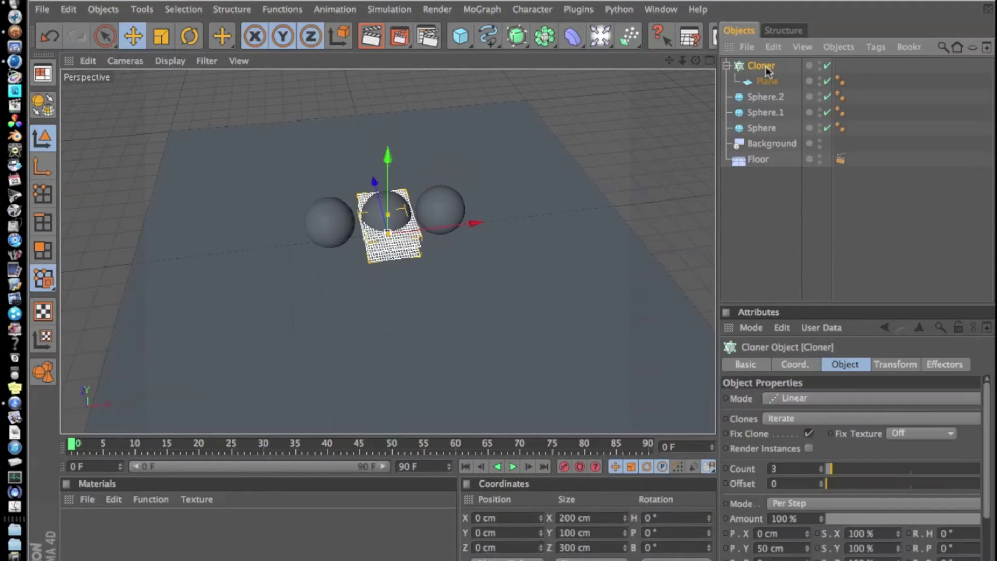
click(779, 397)
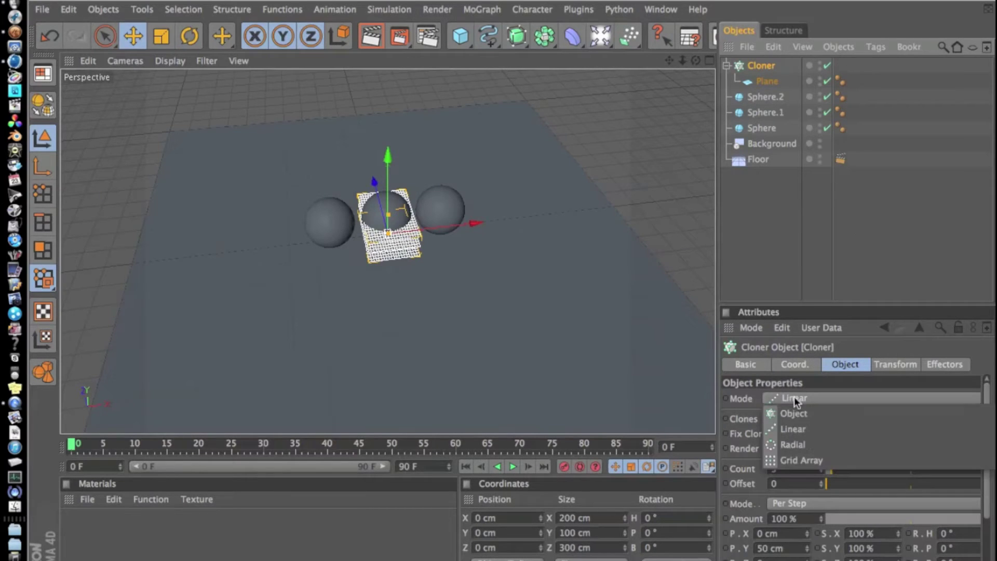
click(797, 459)
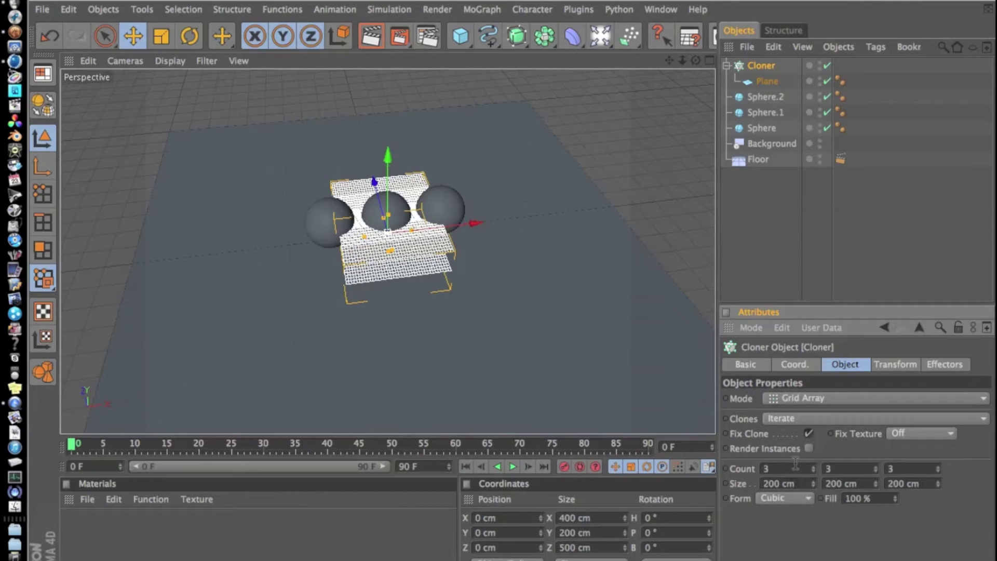
double_click(845, 469)
text(1)
key(Return)
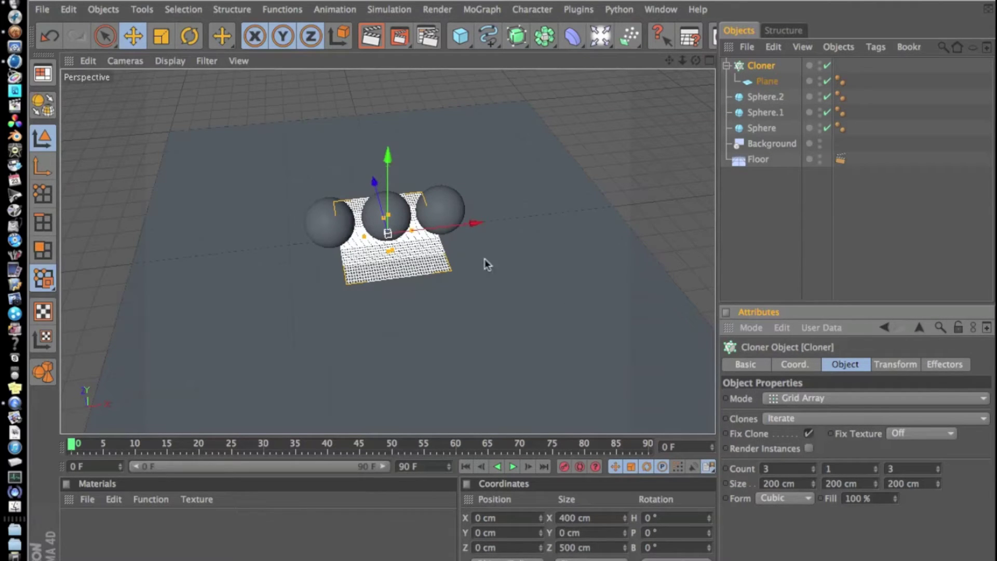
Step: Raise the Cloner to about 291 cm above the spheres
drag(388, 158, 389, 94)
mouse_move(357, 191)
mouse_down()
mouse_move(353, 82)
mouse_move(358, 191)
mouse_up()
key(ctrl+z)
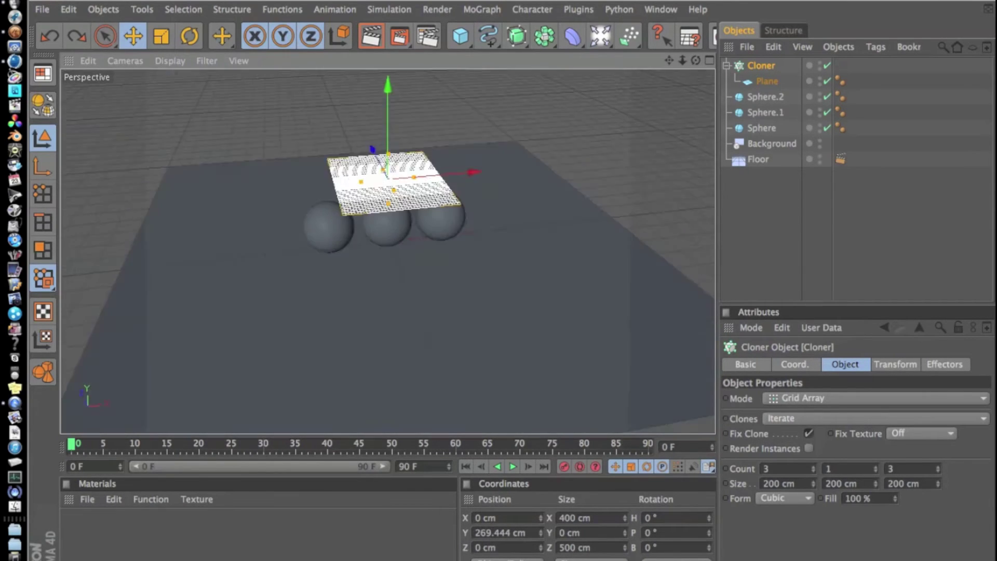
drag(388, 92, 390, 87)
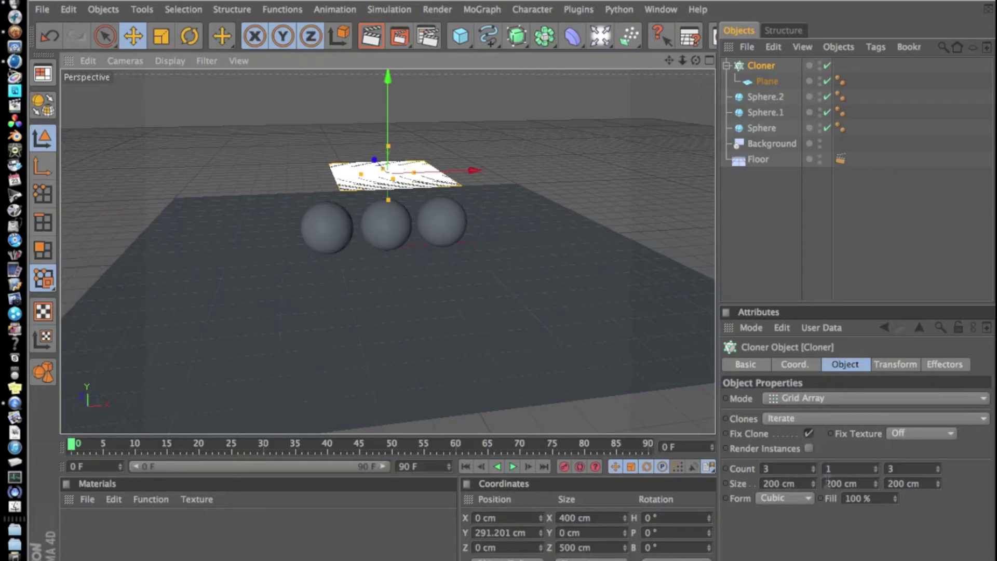
Step: Set the Cloner grid size to 462 cm in X and 694 cm in Z
drag(814, 482, 814, 460)
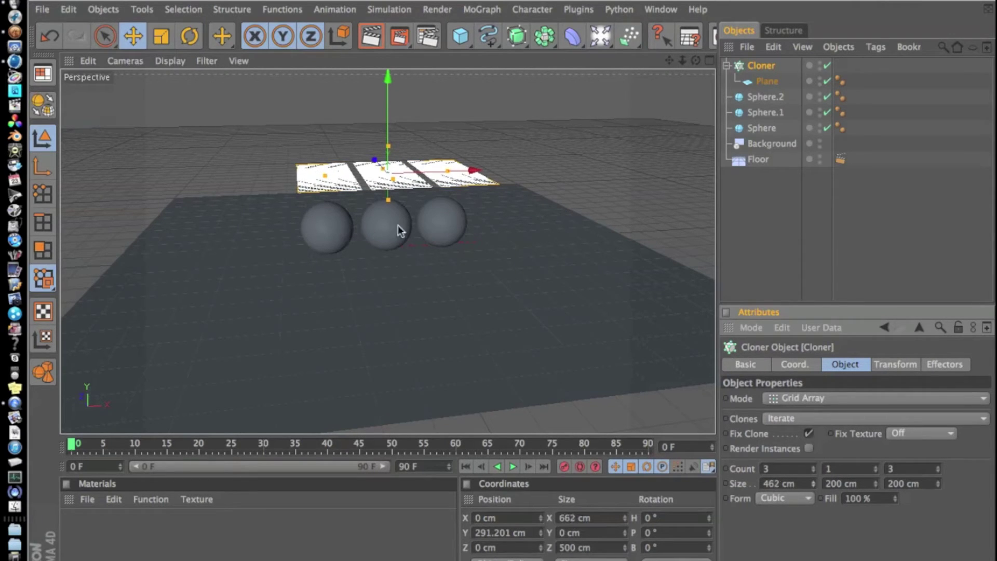
alt+drag(349, 185, 358, 218)
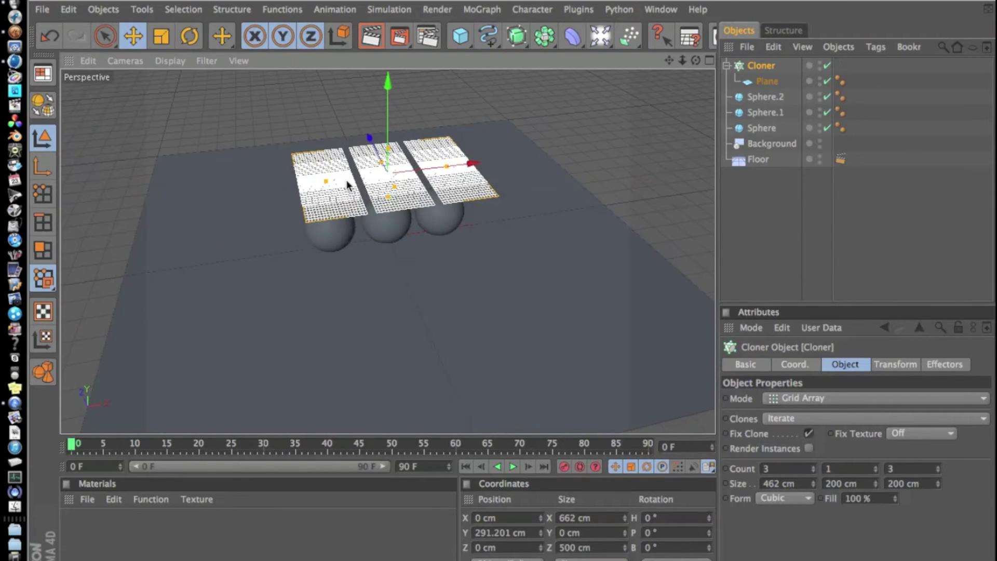
mouse_move(938, 484)
mouse_down()
mouse_move(939, 475)
mouse_move(937, 488)
mouse_up()
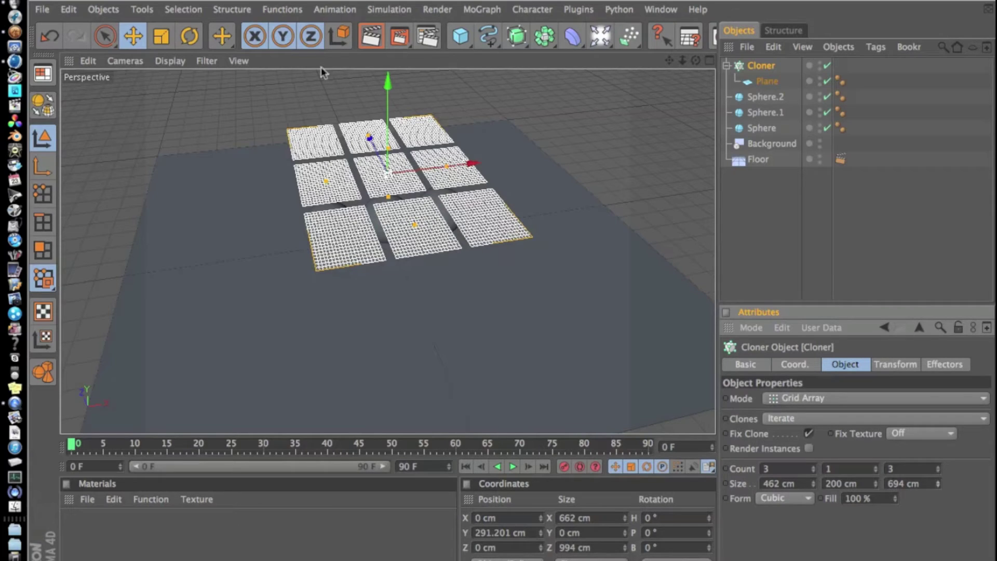
drag(389, 83, 390, 87)
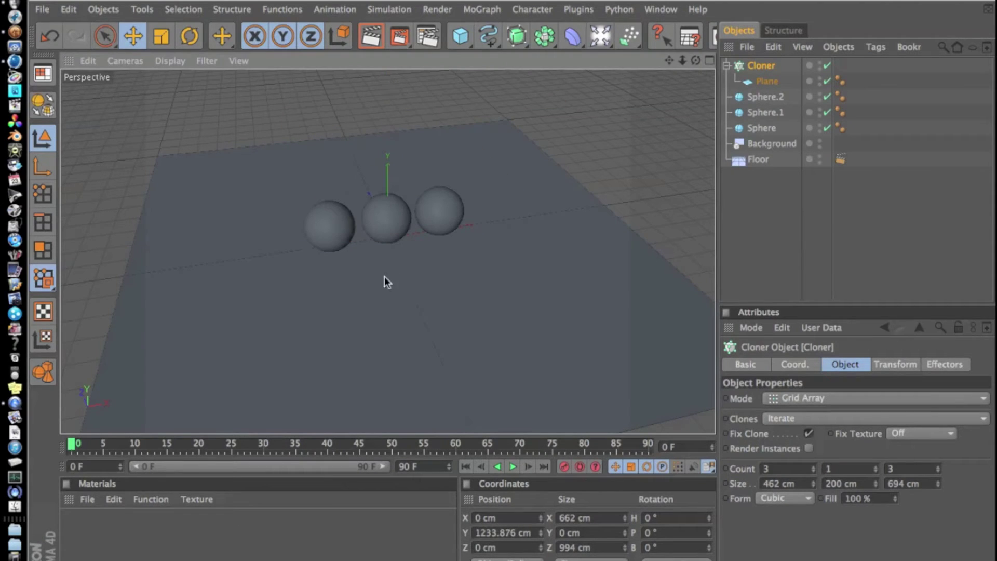
click(383, 231)
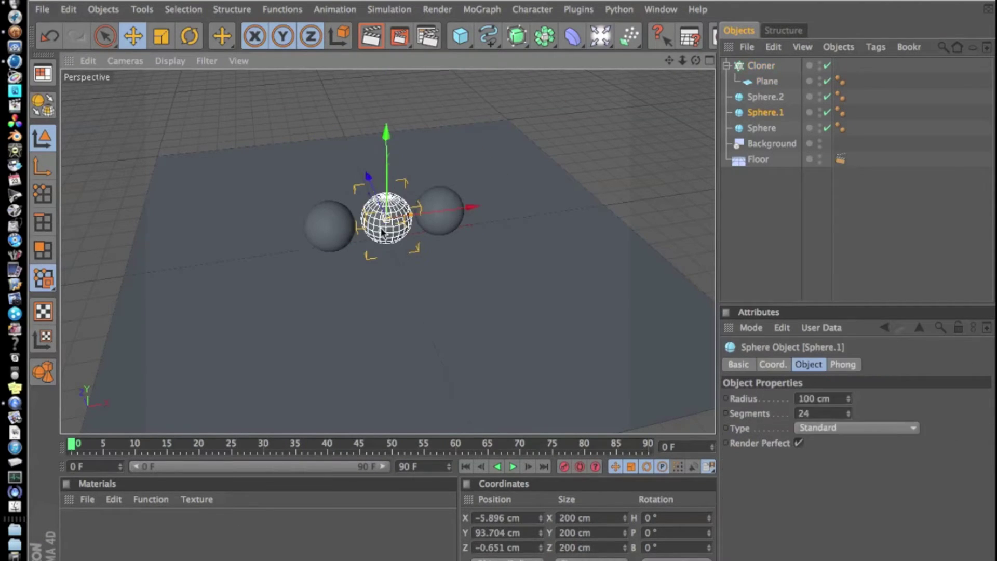
alt+drag(383, 231, 382, 232)
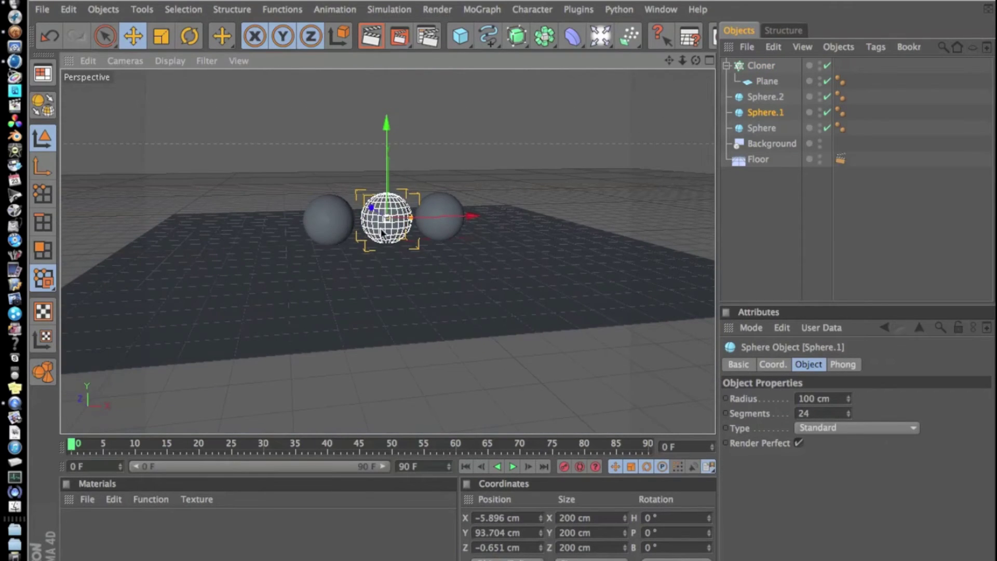
scroll(381, 232, down, 5)
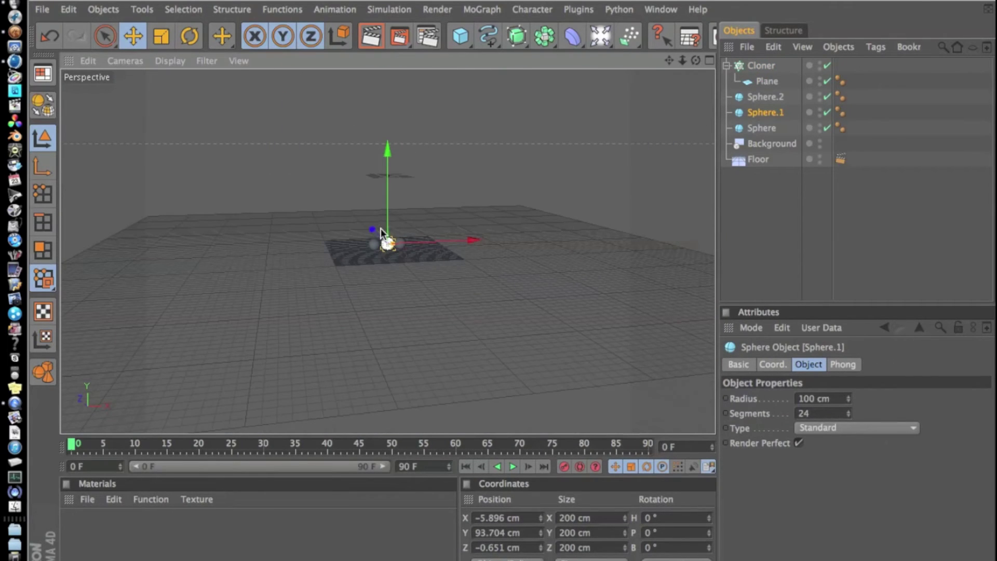
click(383, 176)
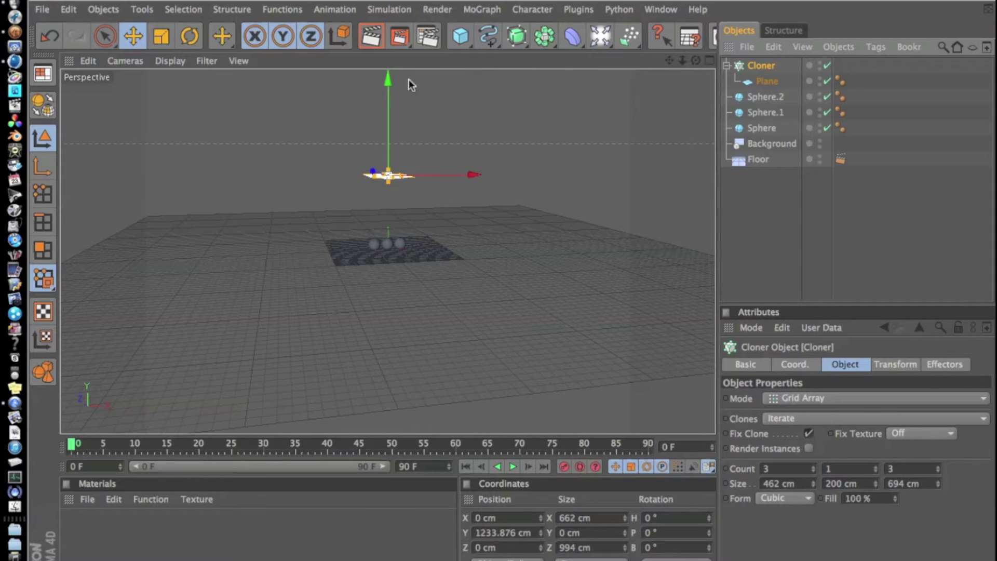
drag(388, 89, 404, 144)
scroll(404, 144, up, 3)
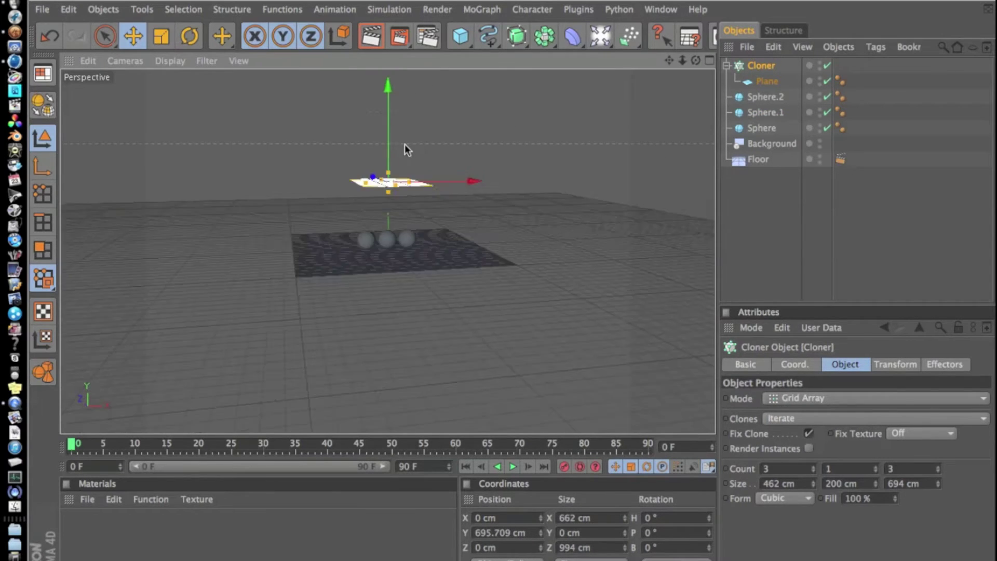
scroll(404, 146, up, 4)
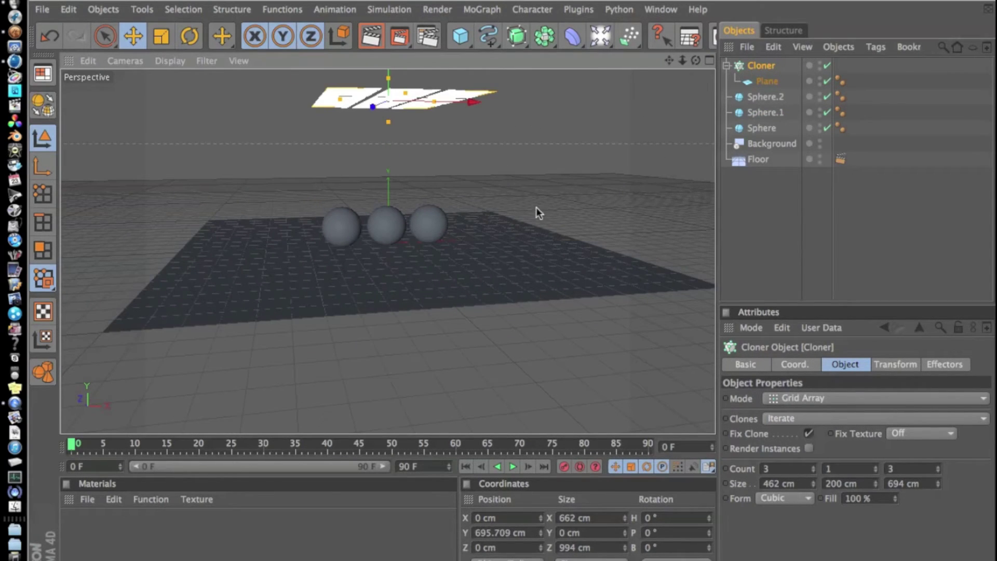
mouse_move(428, 218)
mouse_down()
mouse_move(358, 220)
mouse_move(442, 230)
mouse_up()
key(ctrl+z)
click(374, 222)
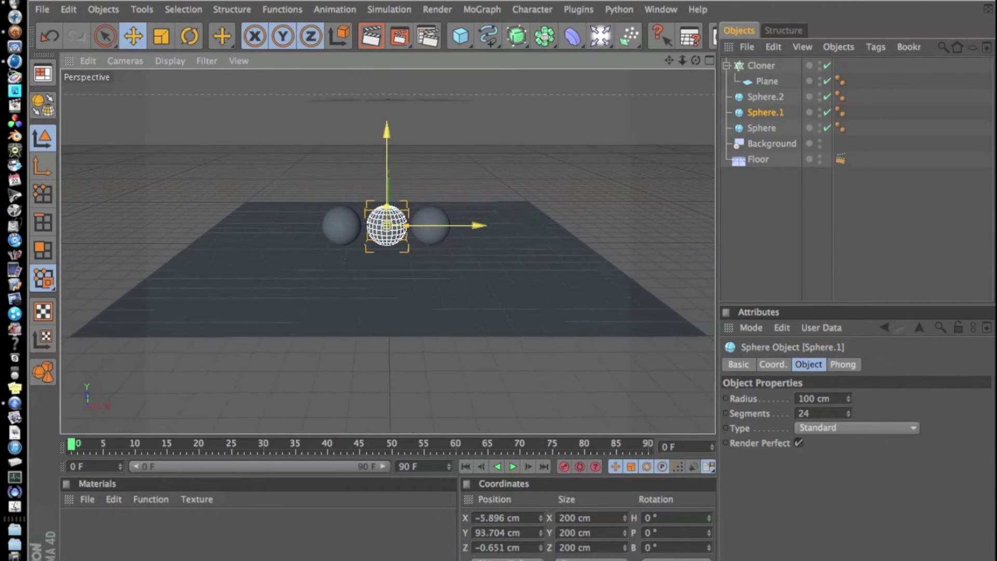
scroll(383, 230, up, 5)
scroll(382, 226, down, 5)
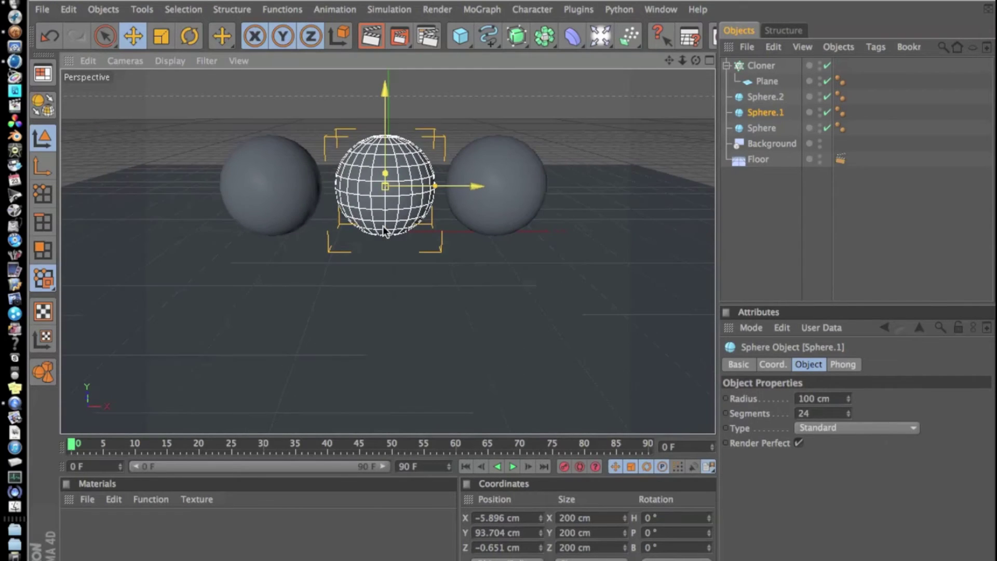
drag(669, 61, 670, 63)
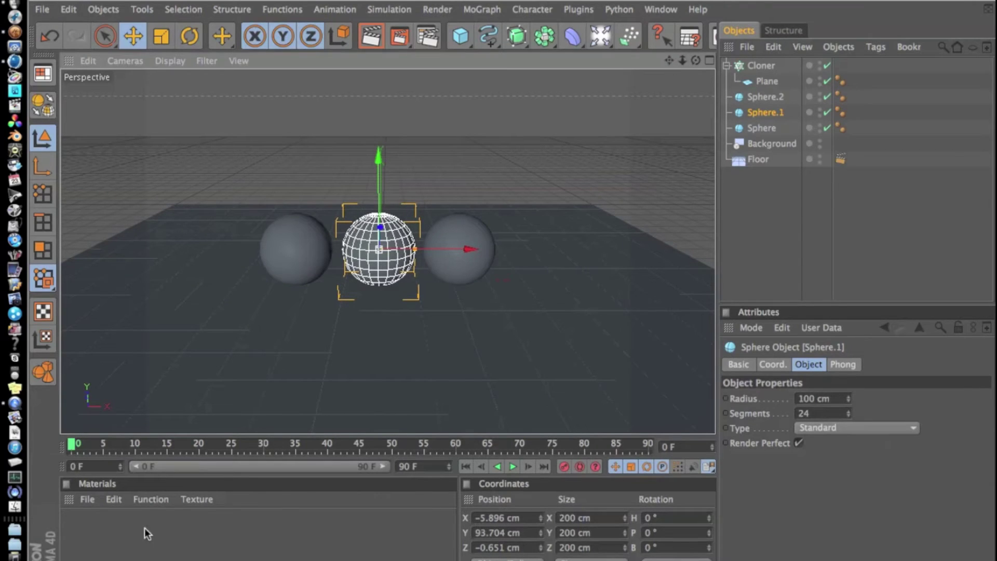
click(73, 532)
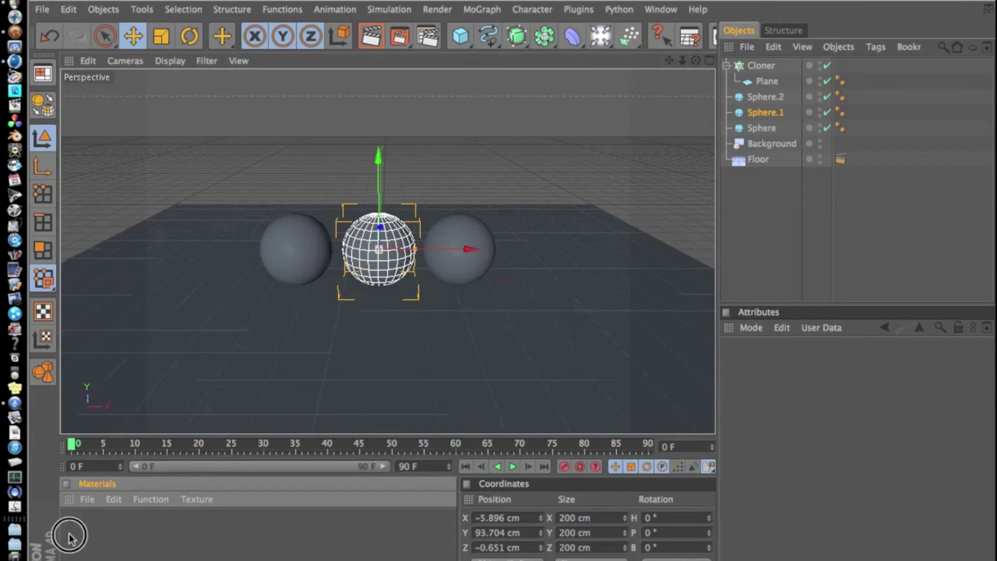
Step: Create new materials, deleting Mat and Mat.1 so only Mat.2 remains
double_click(69, 535)
double_click(131, 534)
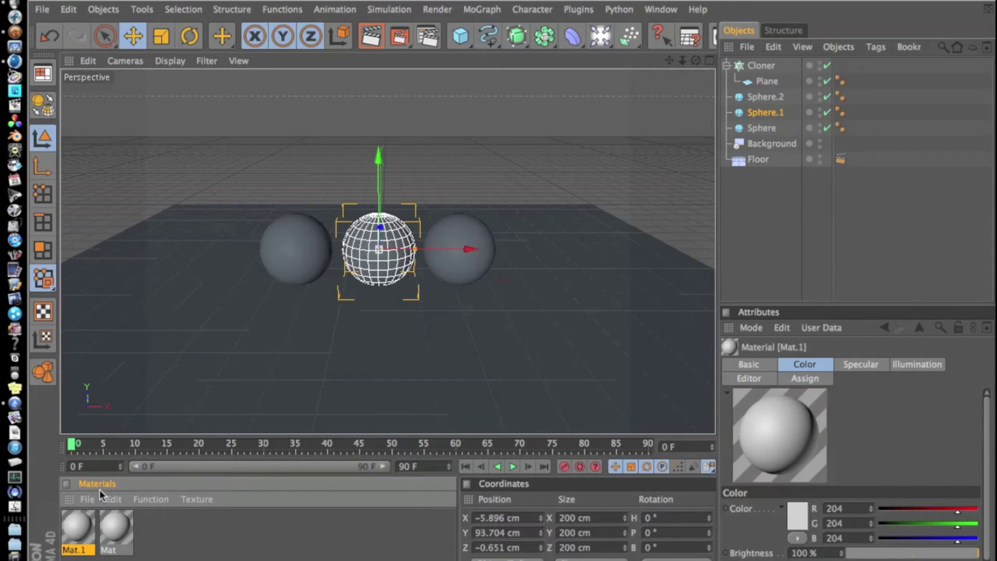
click(89, 498)
click(138, 305)
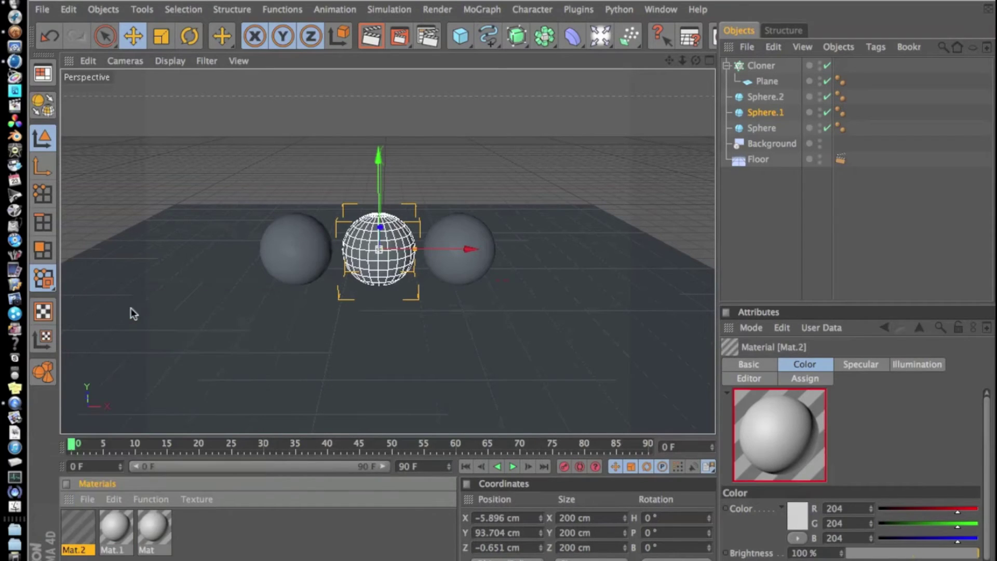
click(154, 549)
key(Delete)
click(117, 516)
key(Delete)
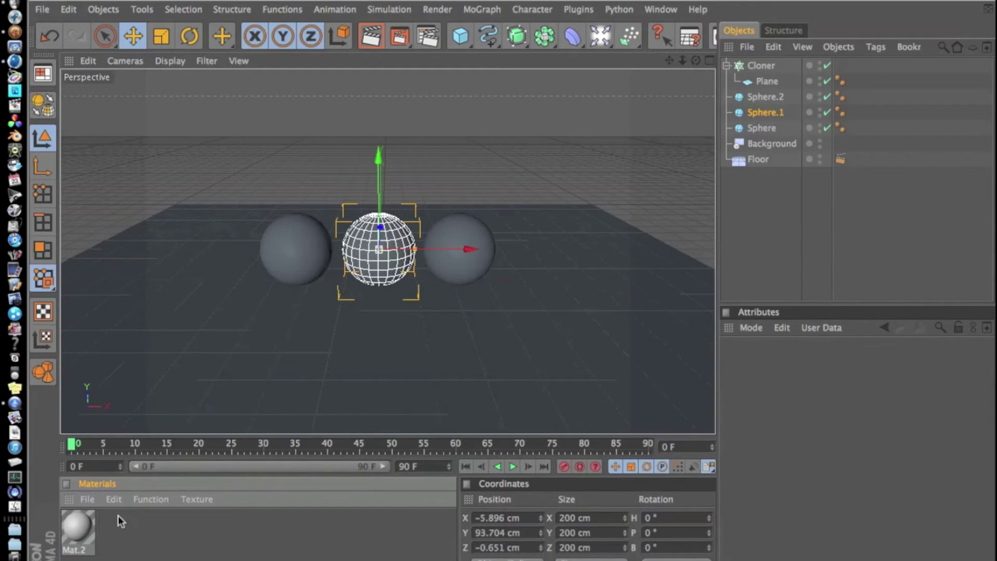
click(83, 530)
Step: In Mat.2, enable Luminance, disable Specular and set the base colour to pure white
double_click(83, 530)
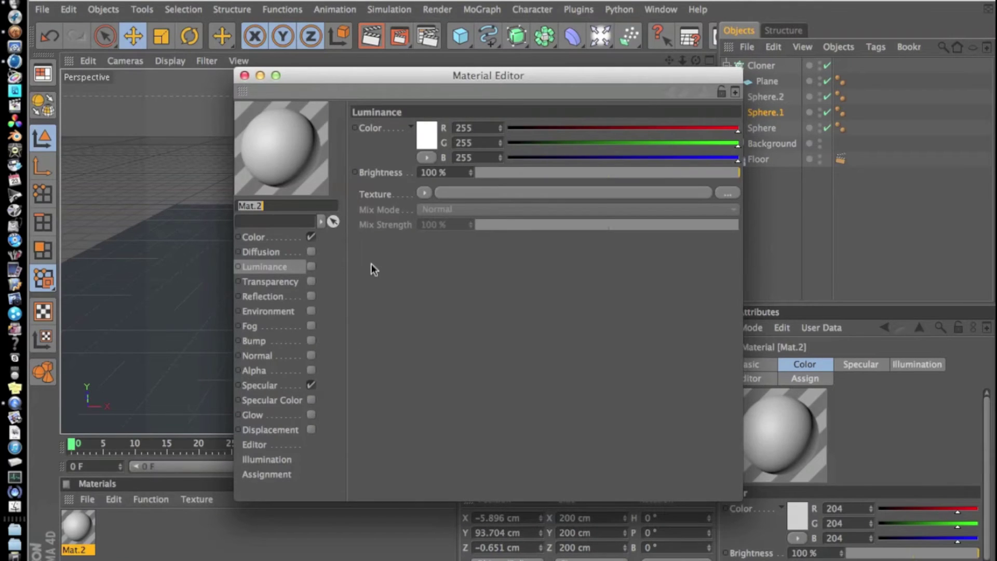
click(311, 266)
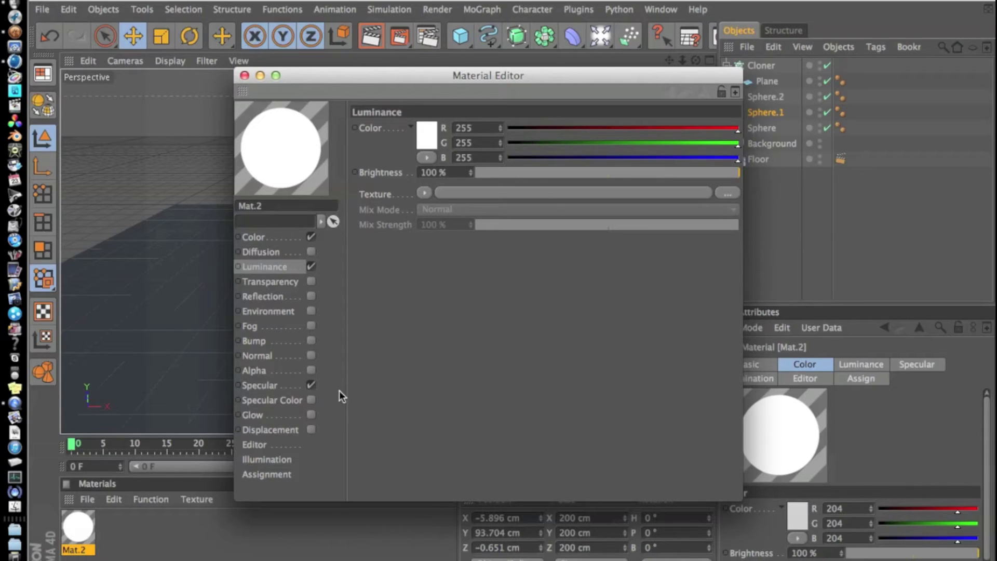
click(311, 385)
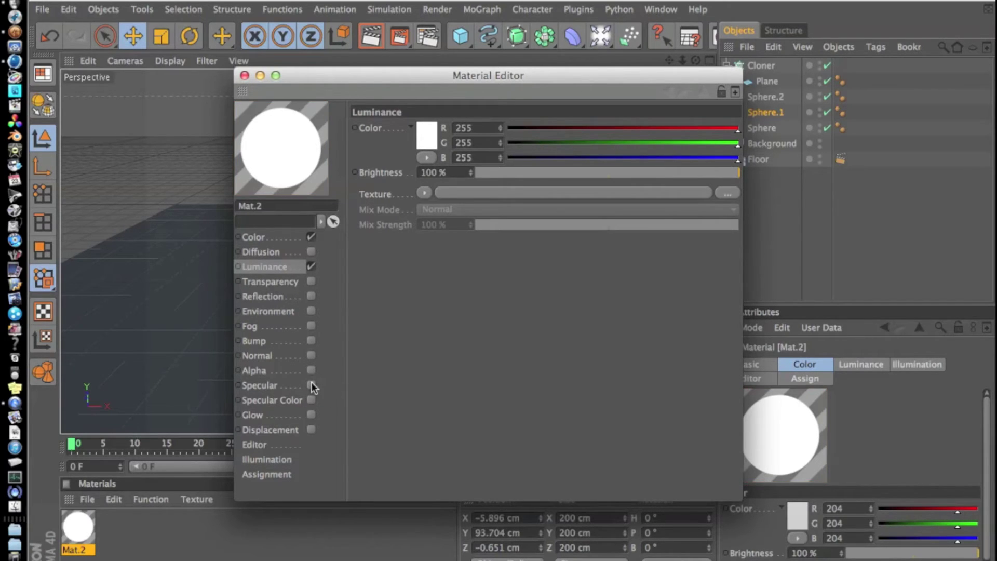
click(282, 237)
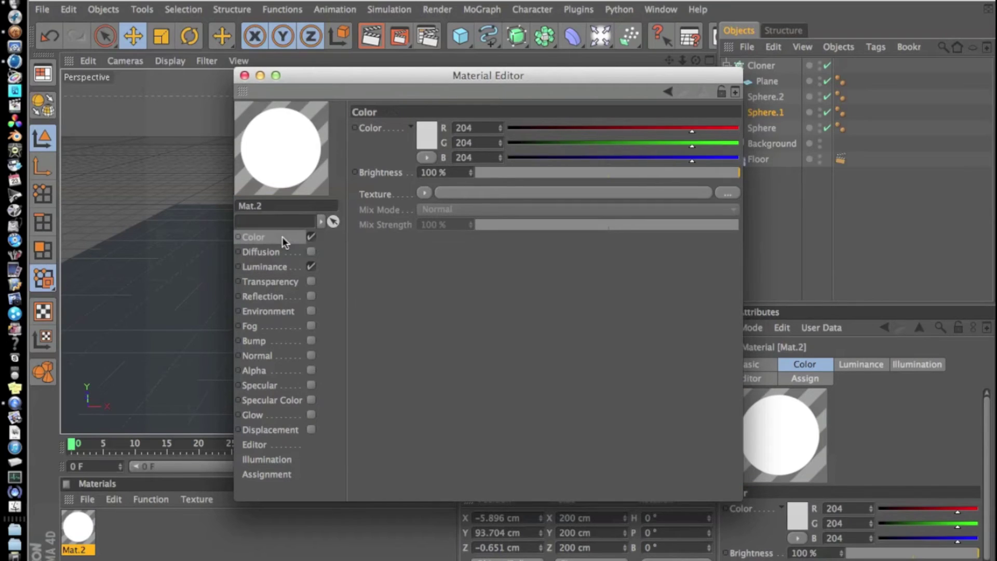
click(423, 133)
click(447, 198)
drag(691, 129, 738, 158)
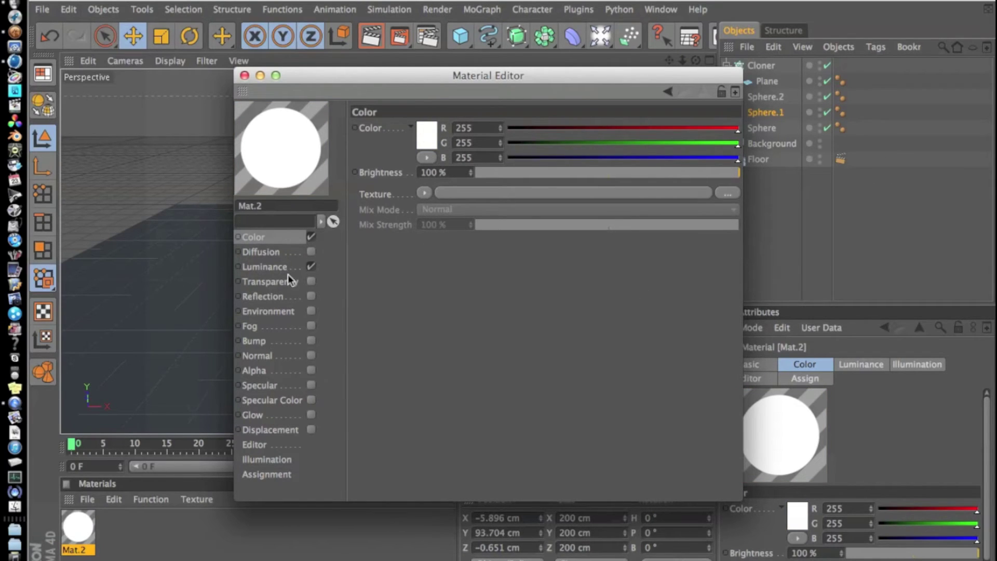
Step: Set Mat.2's Luminance brightness to 250%
click(274, 266)
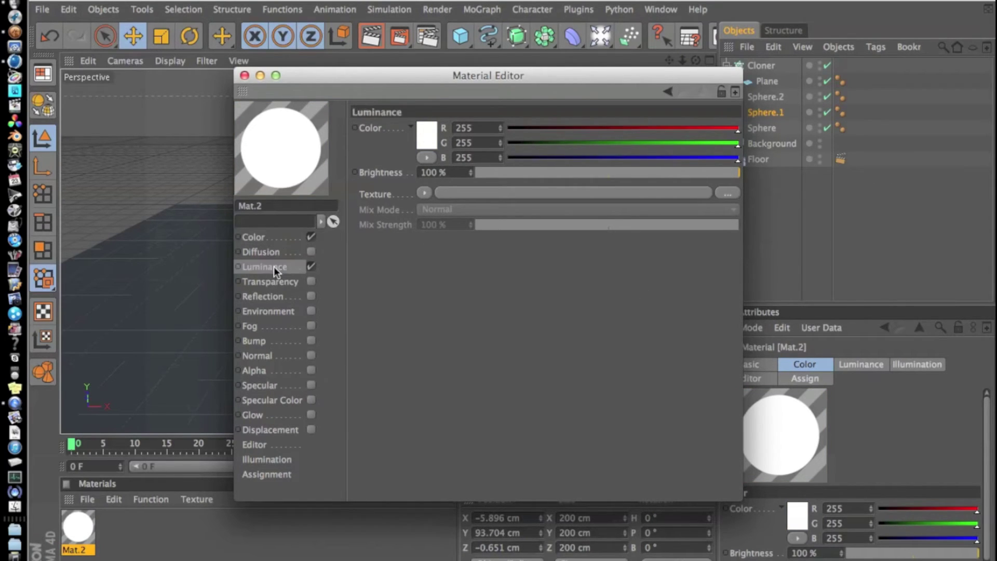
click(436, 172)
text(250)
key(Return)
click(244, 75)
Step: Apply Mat.2 to the Cloner, render a Ctrl+R preview, then add another default material
drag(78, 526, 755, 66)
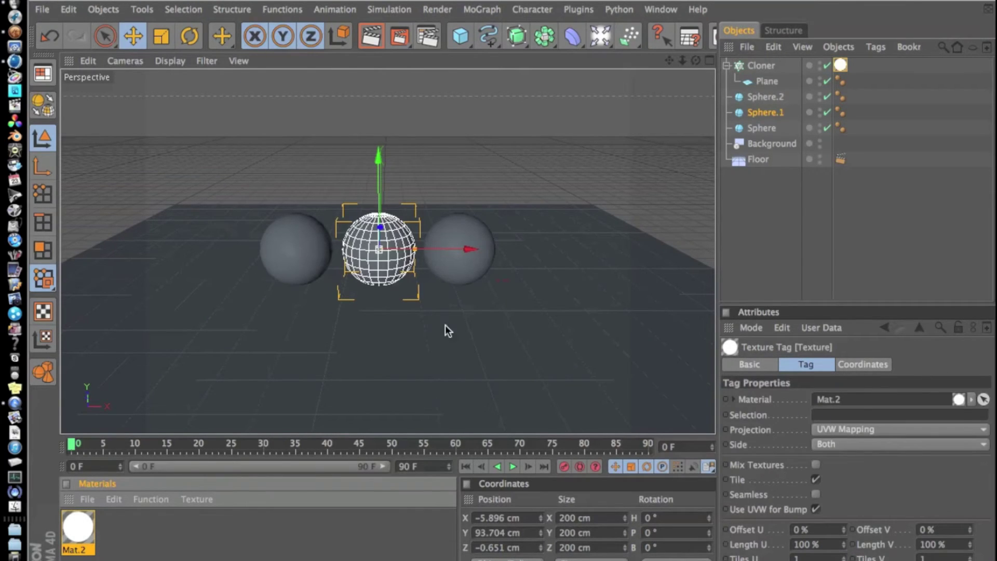
scroll(444, 325, down, 5)
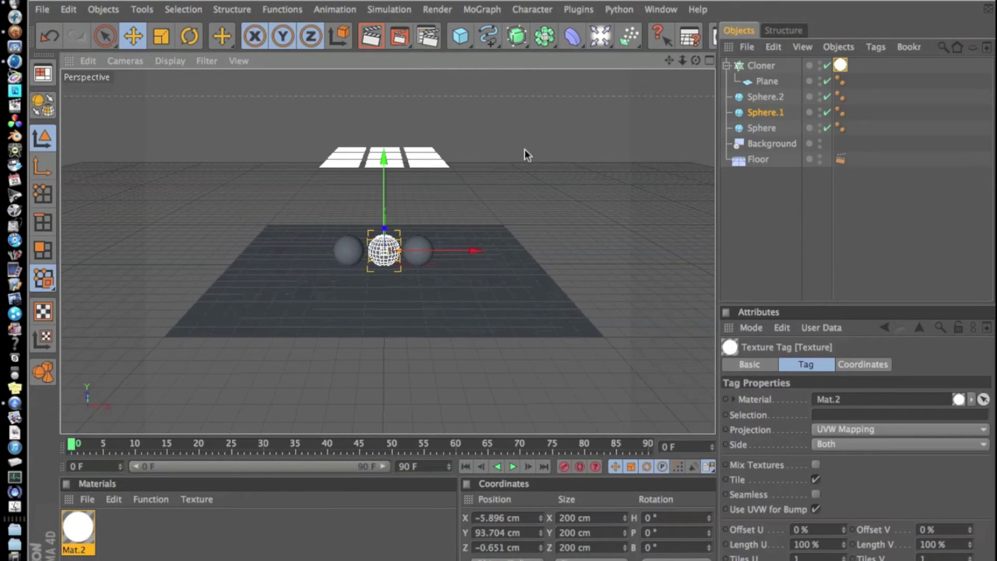
key(ctrl+r)
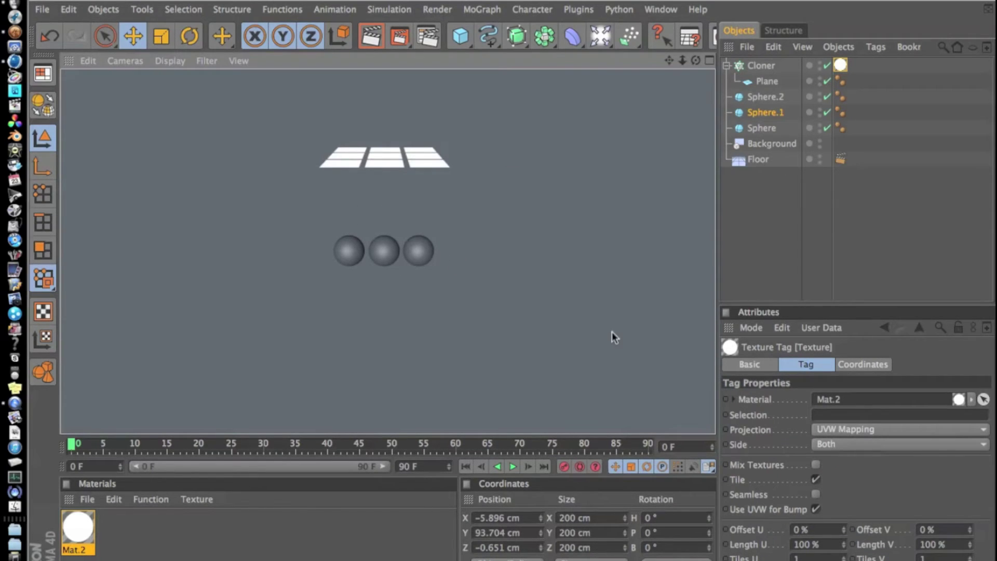
scroll(611, 331, up, 5)
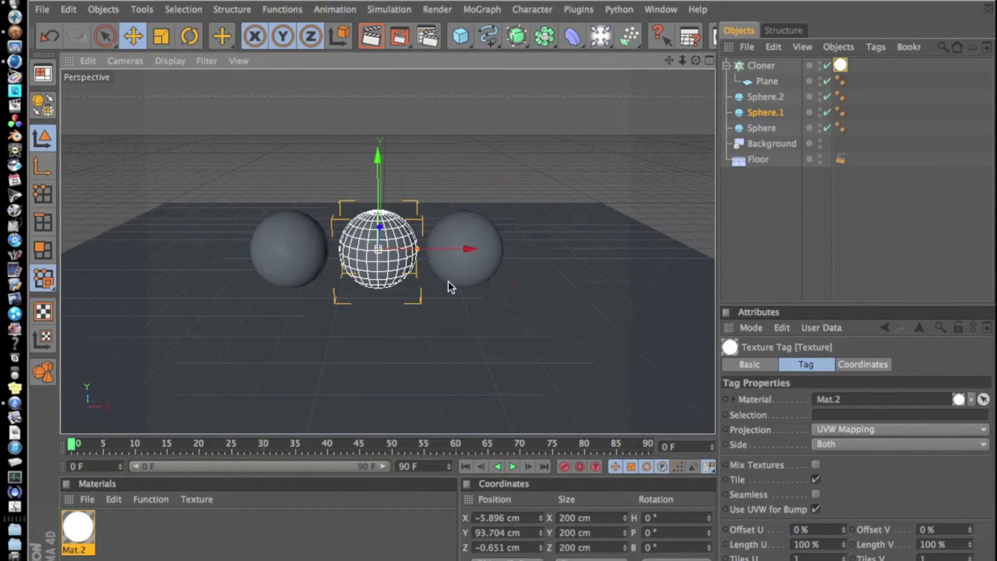
double_click(121, 535)
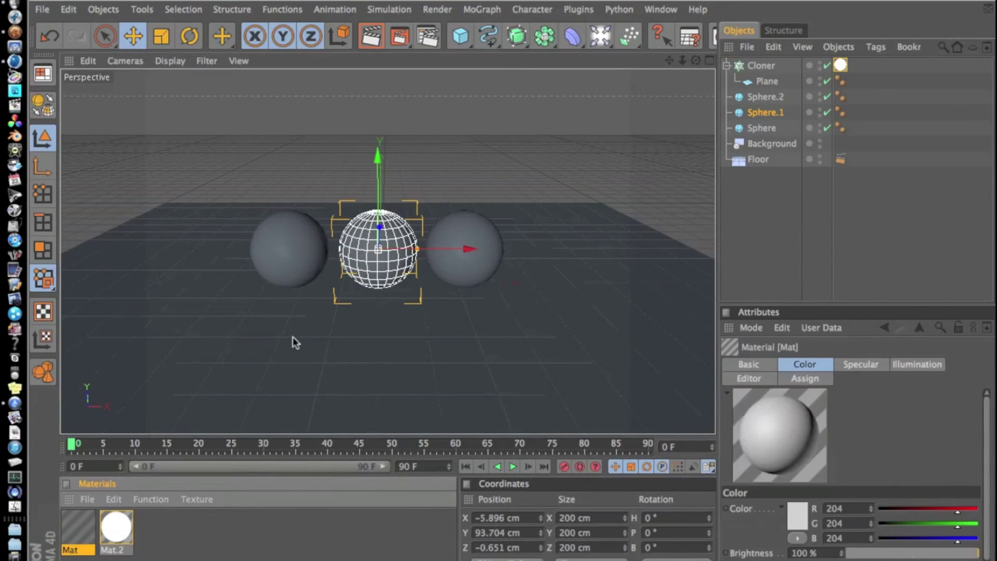
Step: Set the new material Mat's colour to dark red, R 159, G 18, B 18
click(121, 542)
double_click(76, 527)
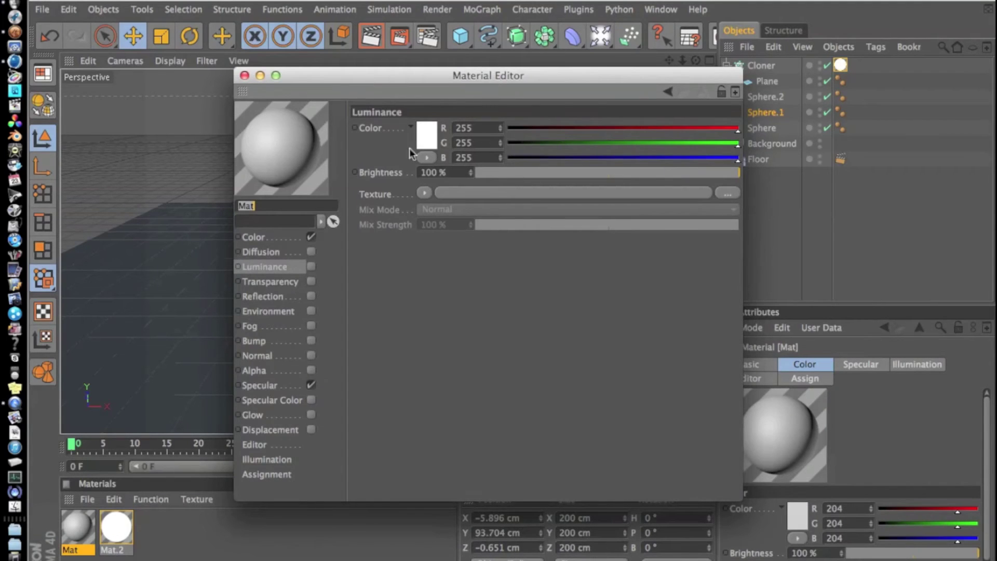
click(272, 238)
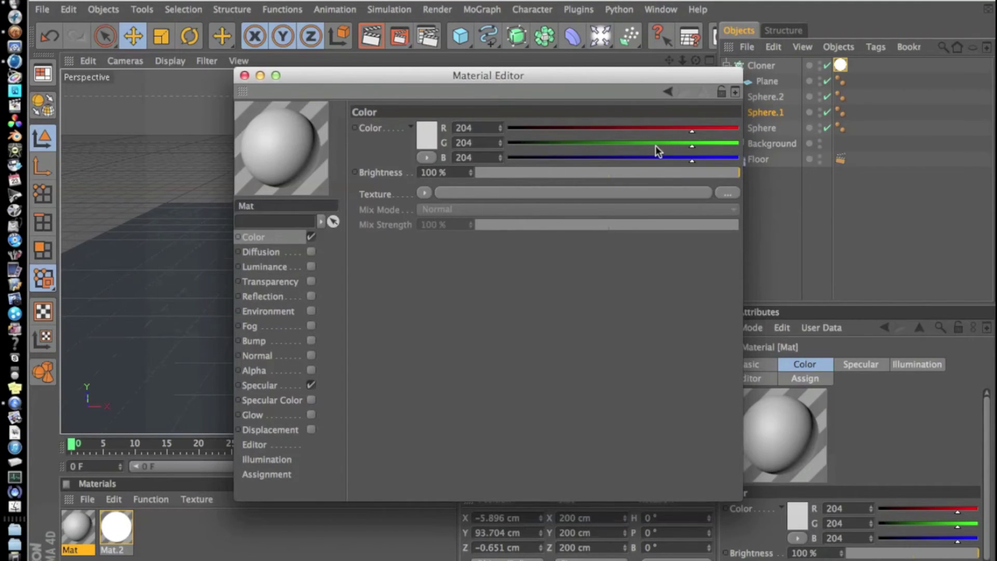
drag(654, 147, 532, 146)
click(531, 159)
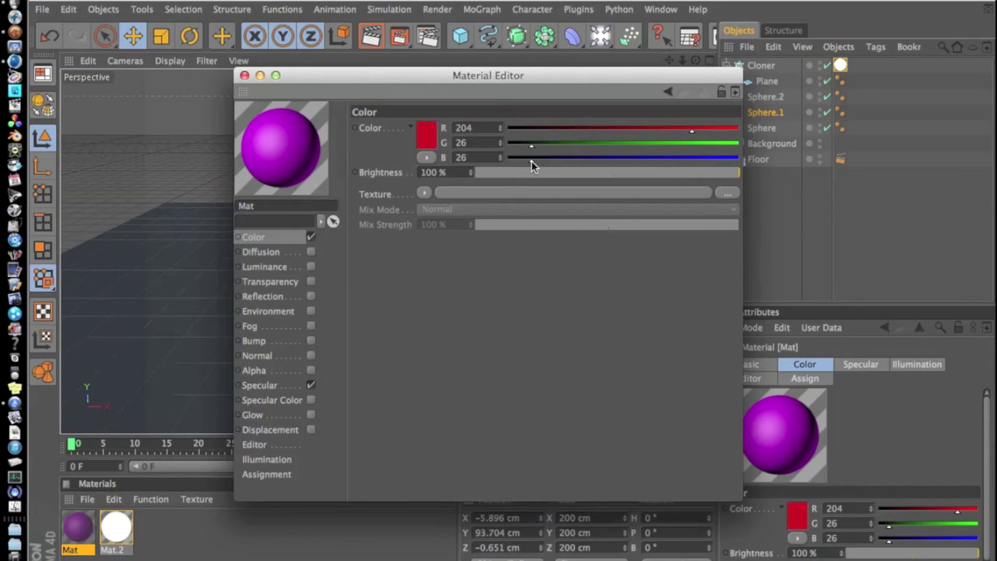
click(433, 140)
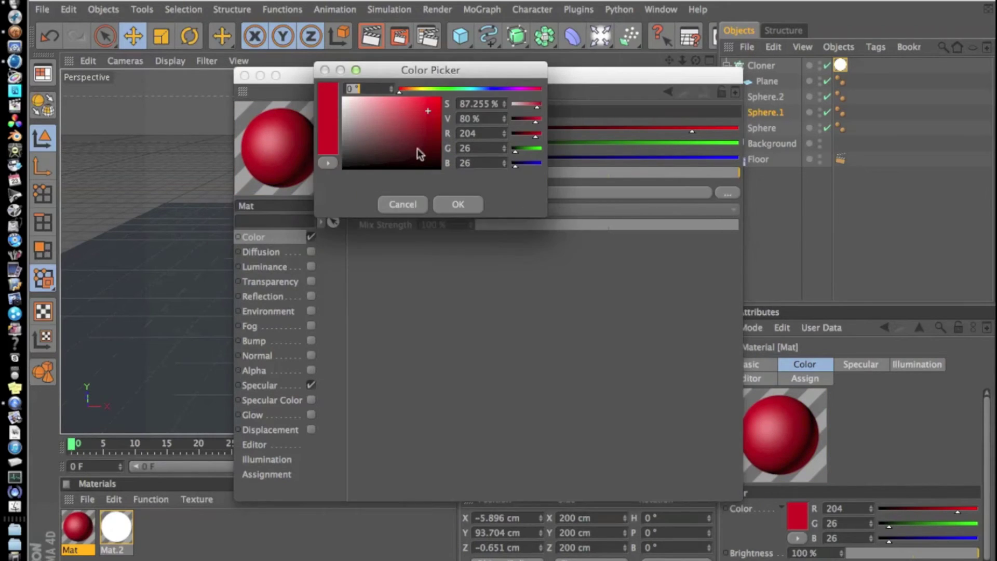
click(428, 125)
click(458, 204)
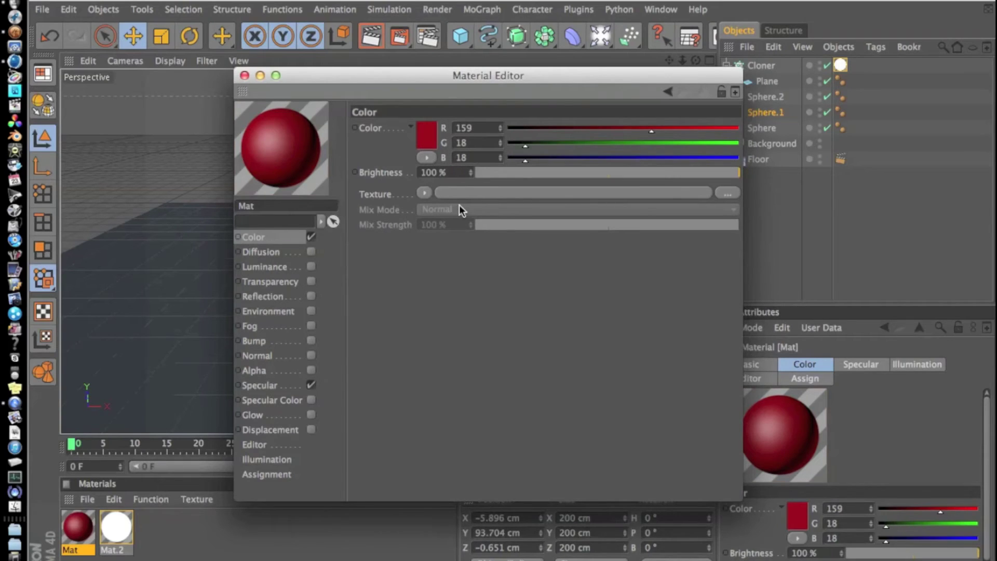
Step: Enable Reflection on the red material, turn off Specular, and load a Fresnel texture
click(311, 296)
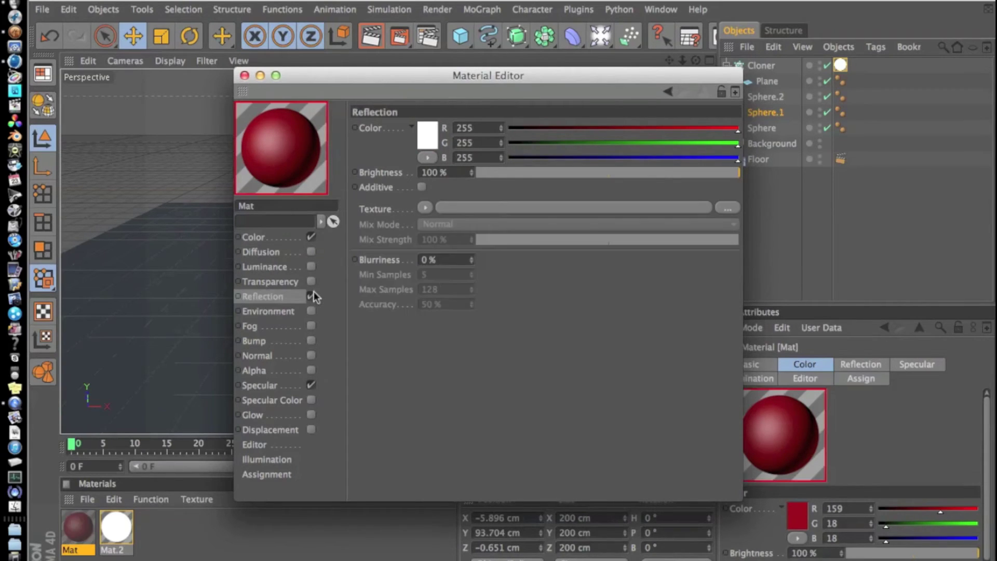
click(311, 385)
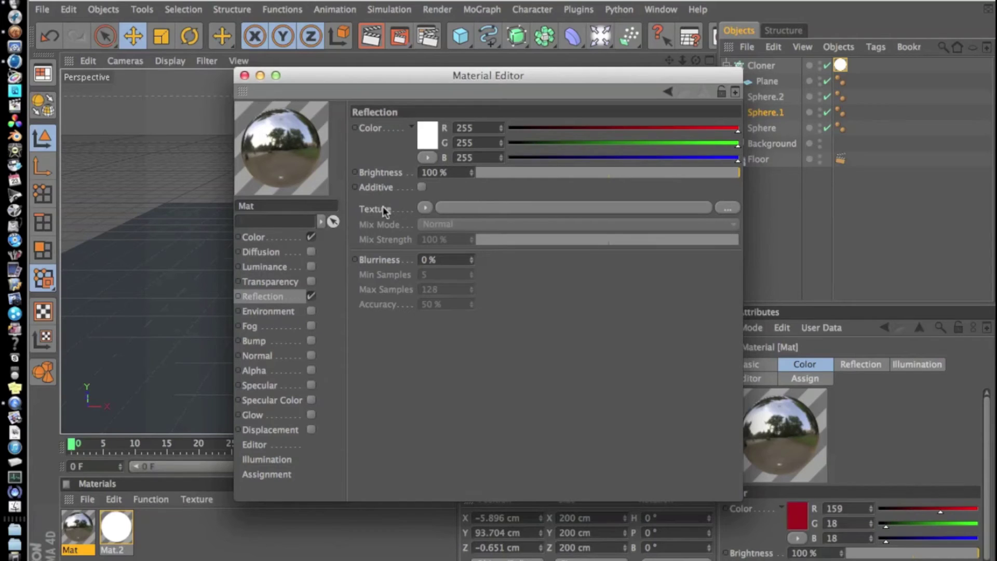
click(425, 208)
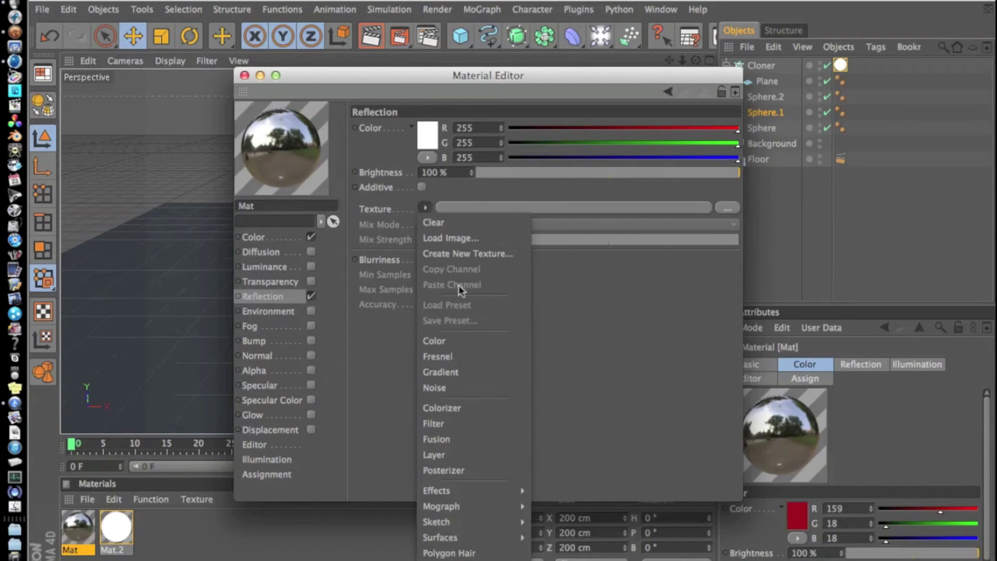
click(451, 356)
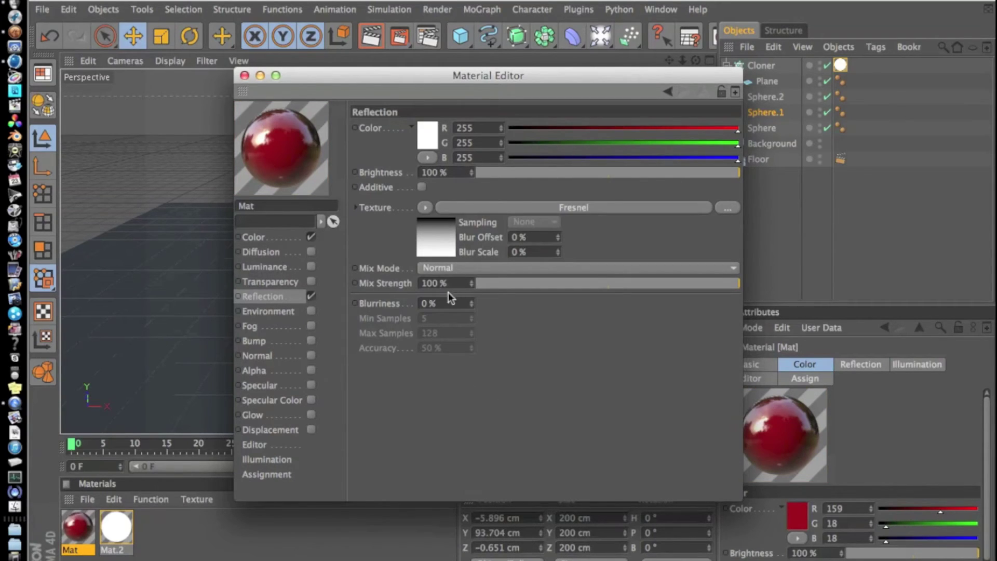
Step: Set the reflection Mix Strength to 14% and Brightness to 10%
click(437, 284)
text(14)
key(Return)
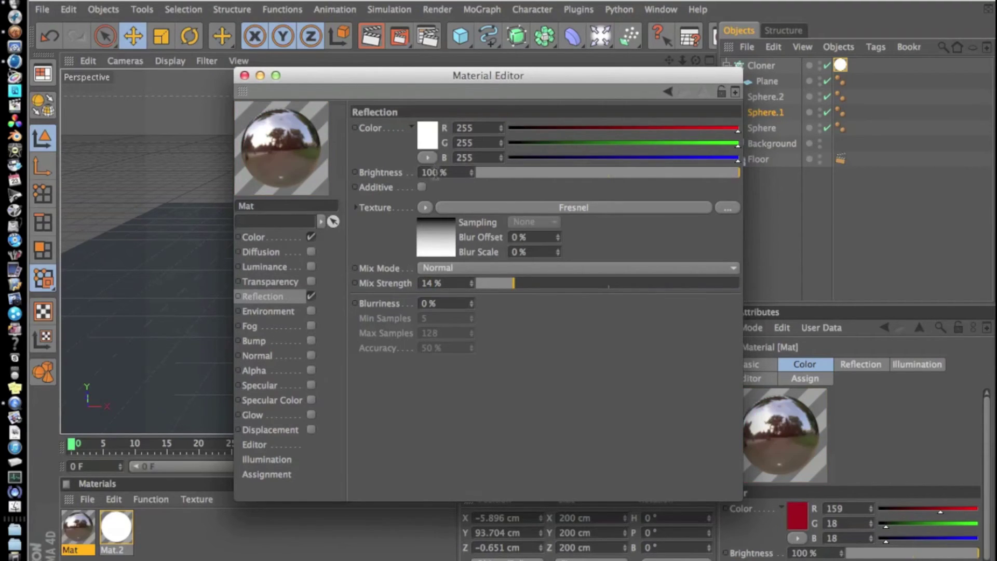
click(437, 173)
text(10)
key(Return)
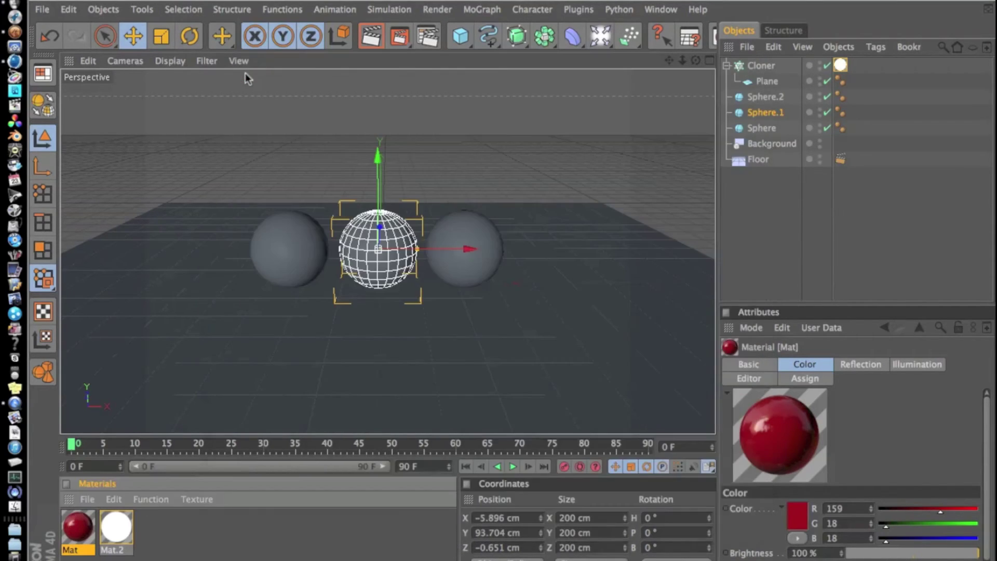
Step: Duplicate the red Mat material with copy and paste
click(244, 76)
double_click(185, 522)
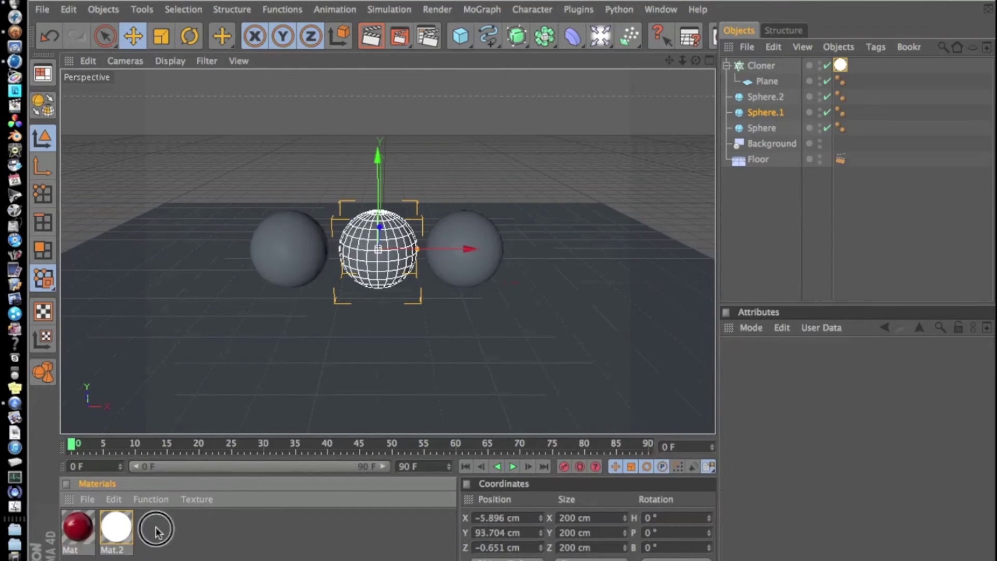
key(Delete)
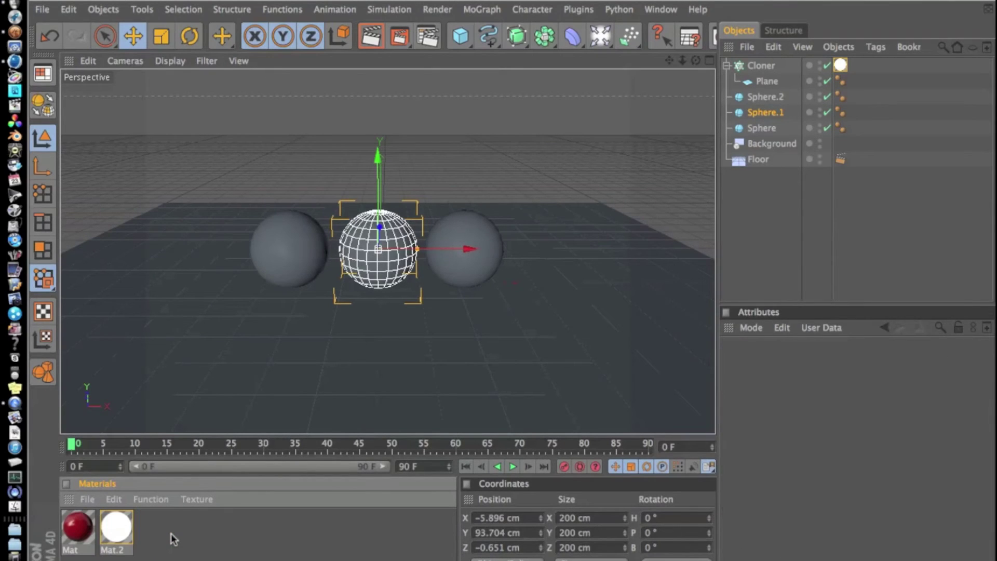
key(ctrl+z)
click(82, 534)
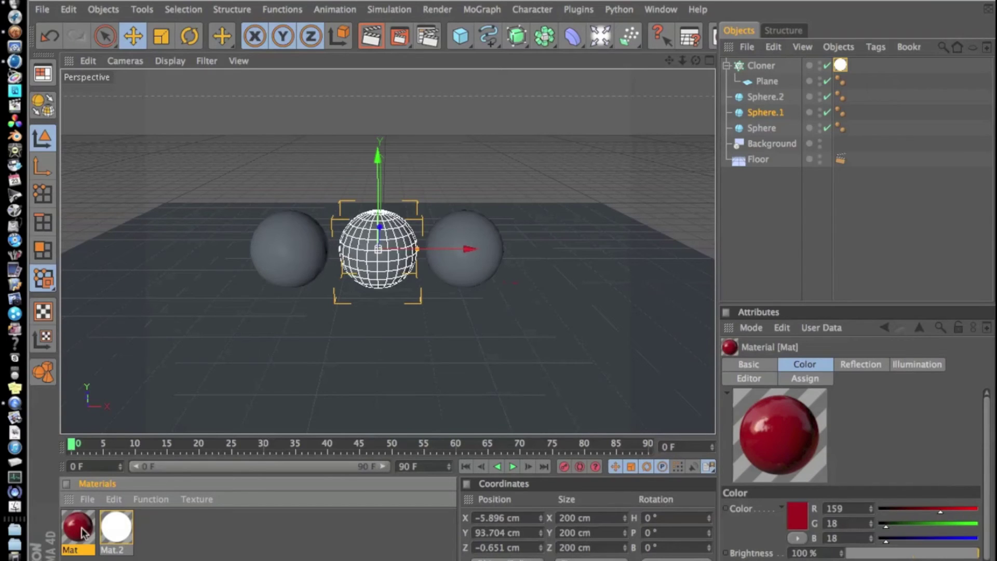
key(super+c)
key(super+v)
Step: Set the duplicate material's colour to near-black R 29, G 29, B 30
double_click(115, 530)
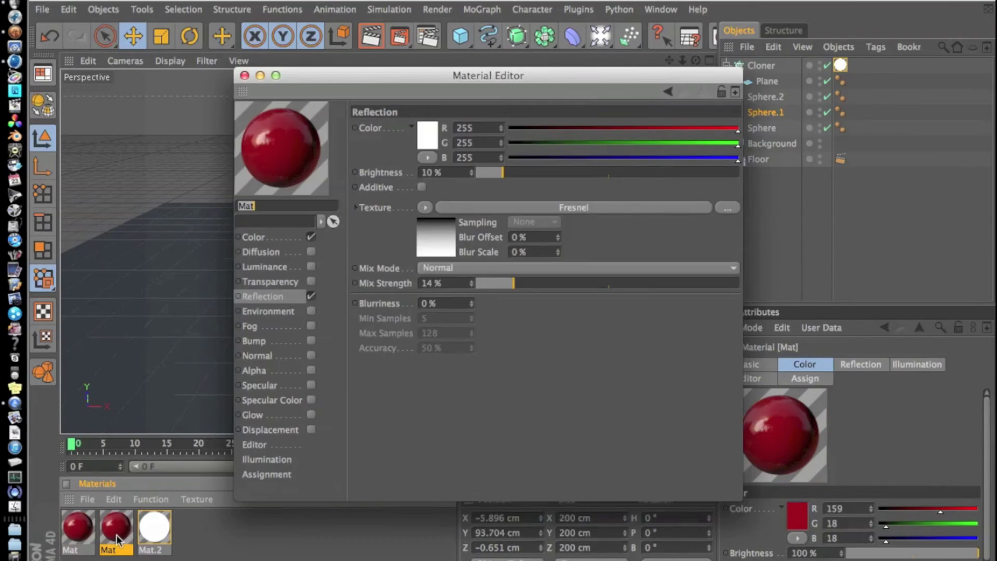
click(283, 236)
click(433, 128)
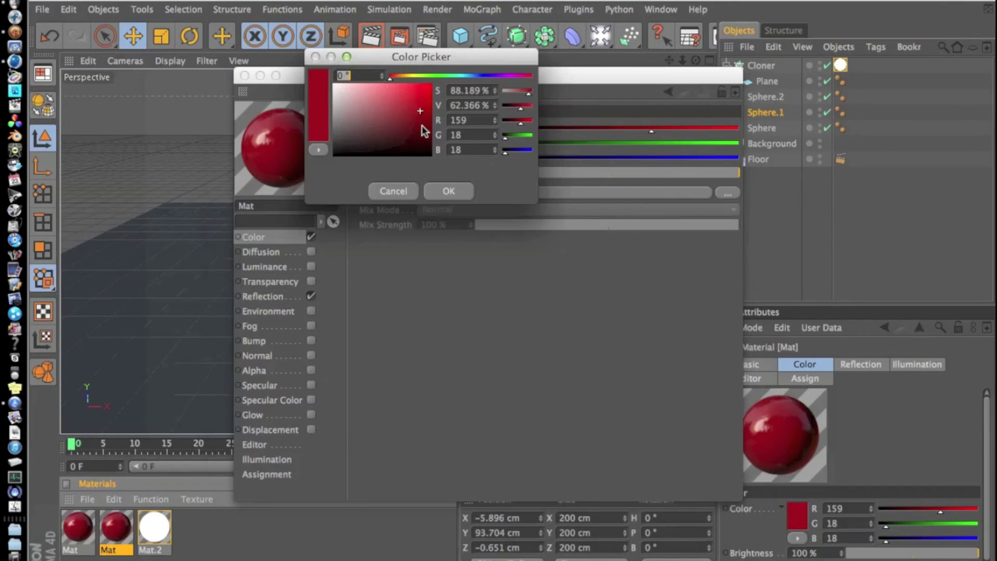
click(449, 191)
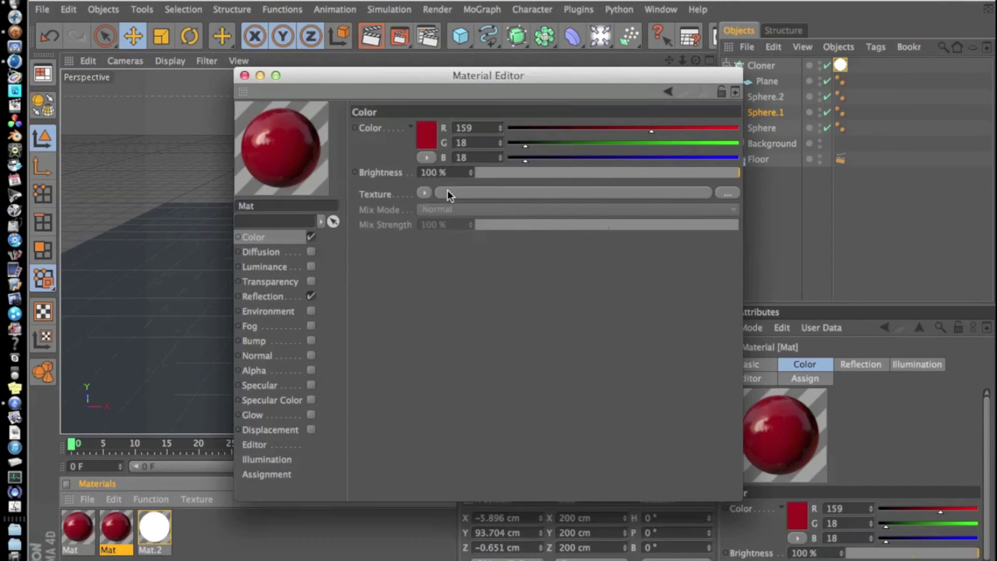
click(528, 127)
click(534, 129)
click(534, 142)
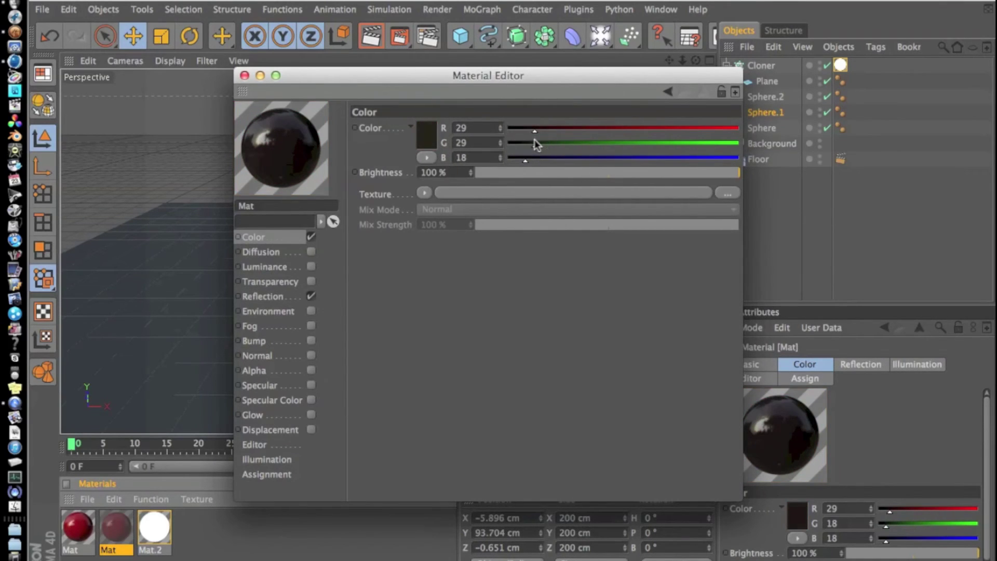
click(535, 158)
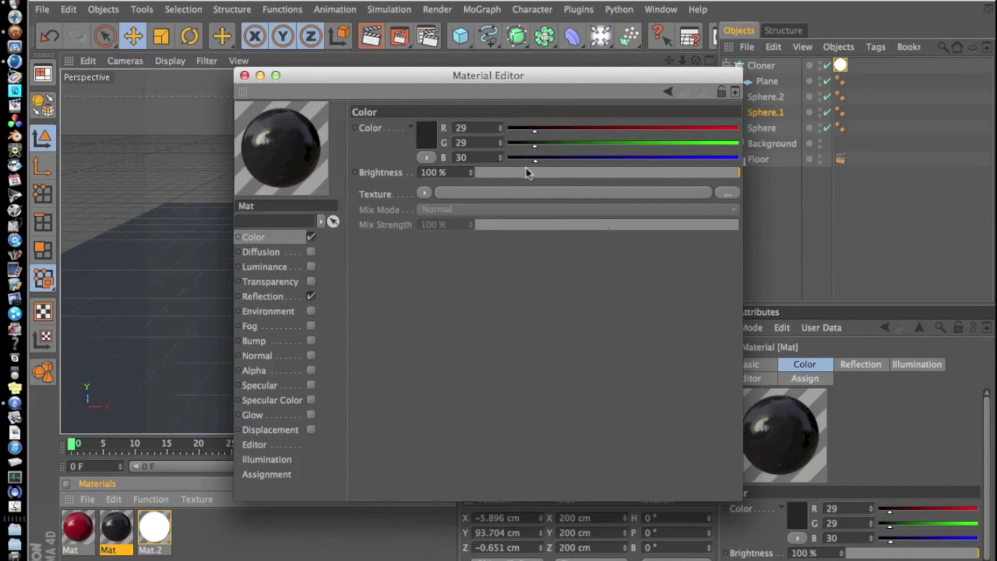
click(244, 76)
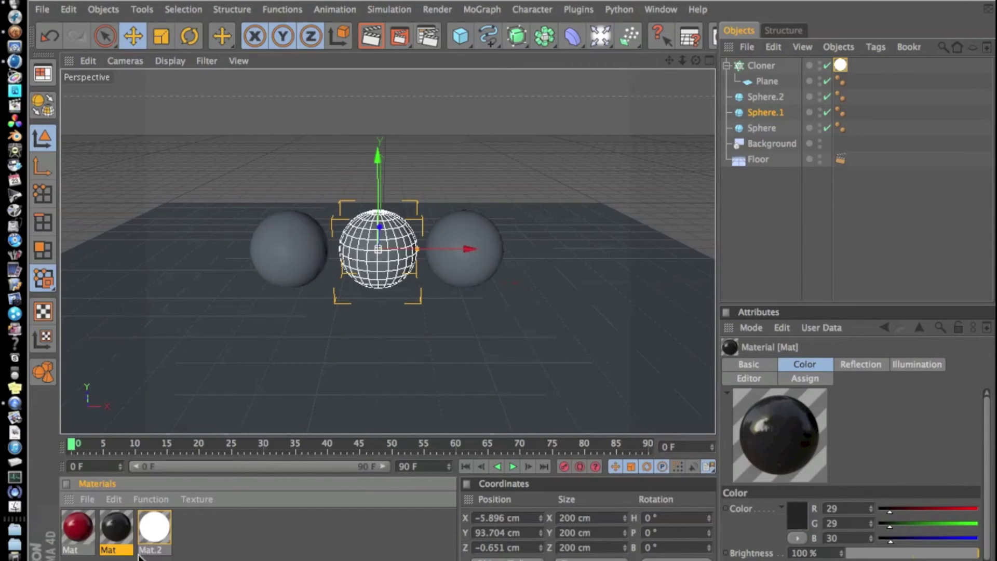
Step: Apply the black material to the left and right spheres and the red material to Sphere.1
drag(116, 527, 276, 250)
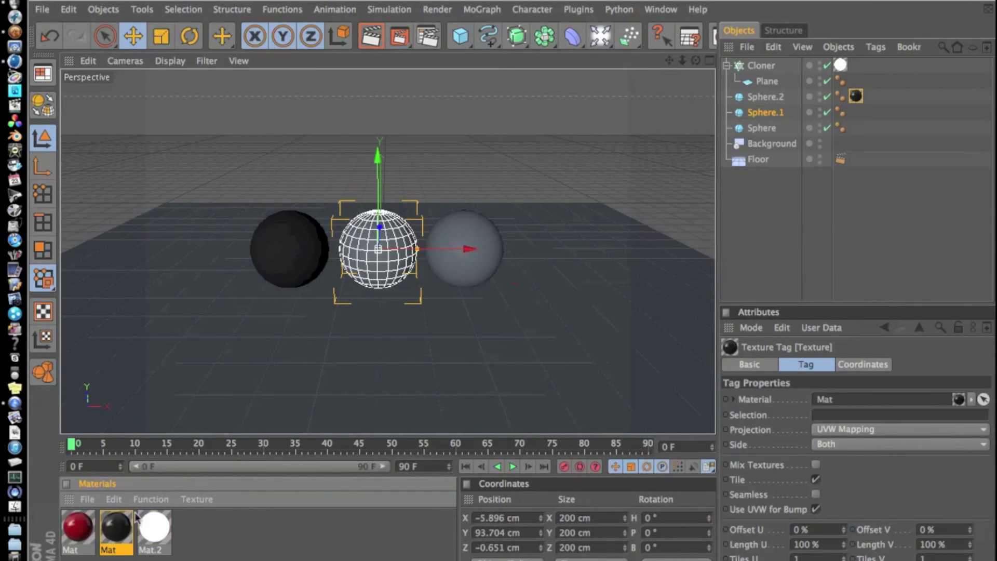
drag(115, 527, 479, 256)
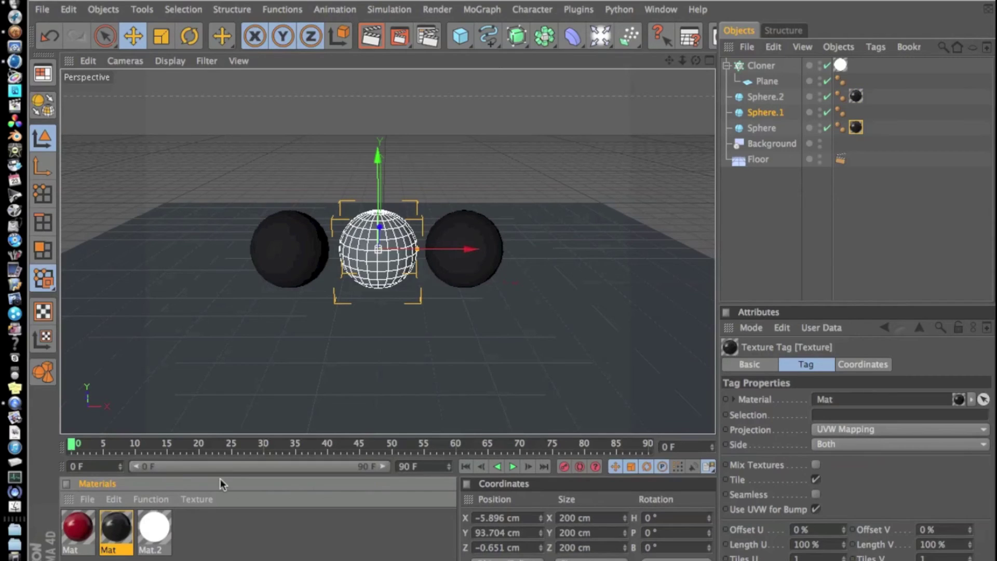
drag(82, 534, 776, 79)
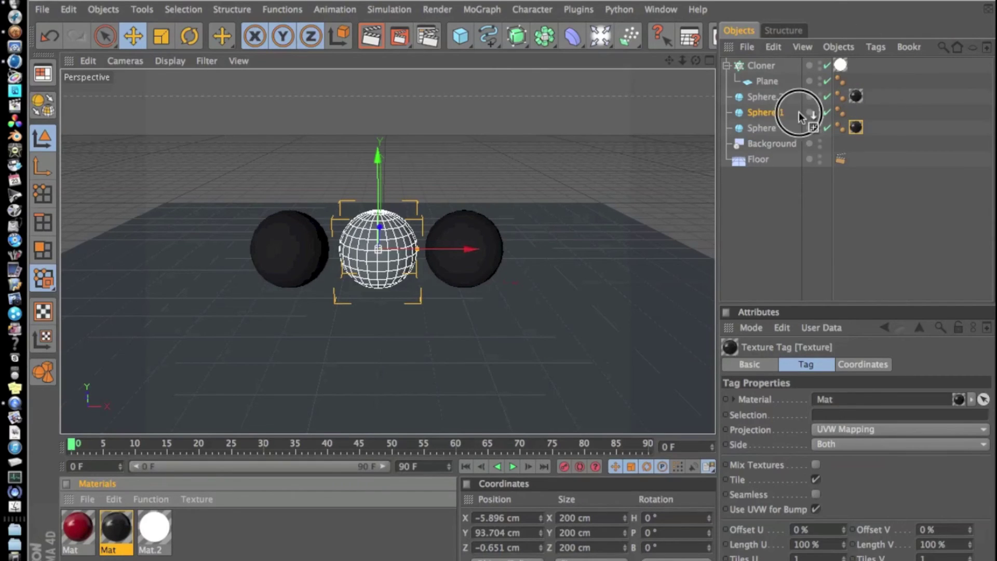
drag(762, 120, 764, 110)
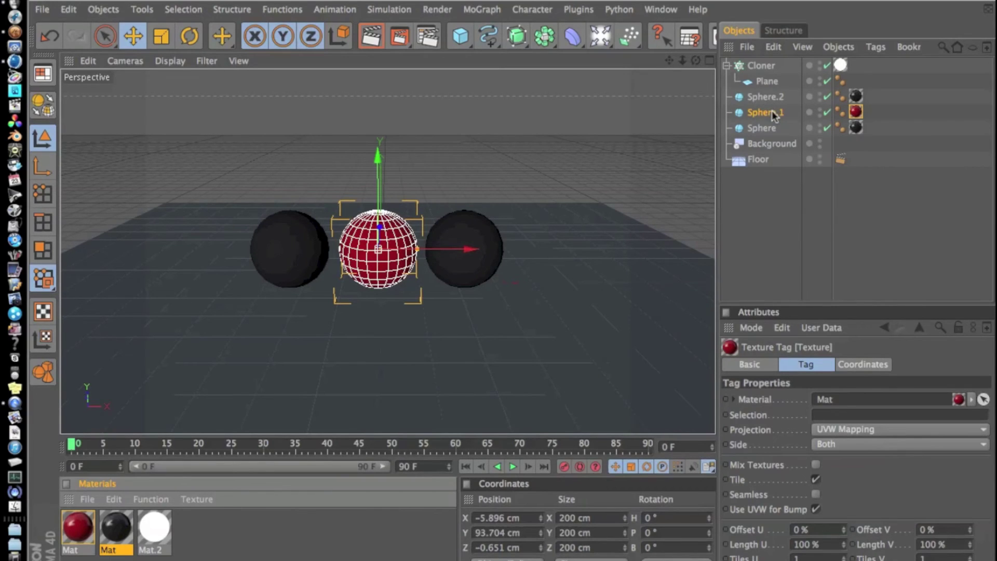
click(366, 38)
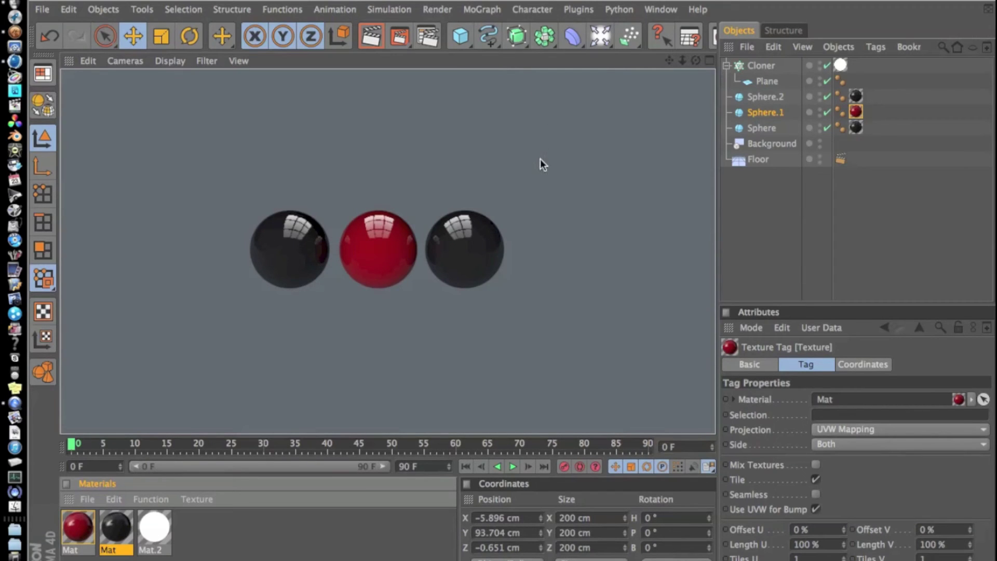
Step: Zoom in and pan the perspective view so the spheres fill more of the frame
scroll(535, 190, up, 5)
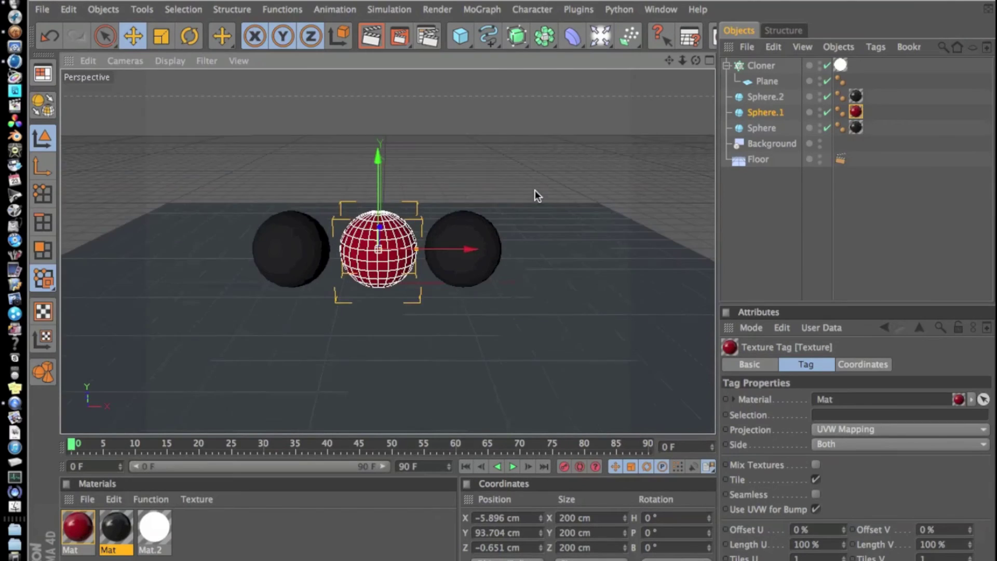
scroll(535, 190, up, 3)
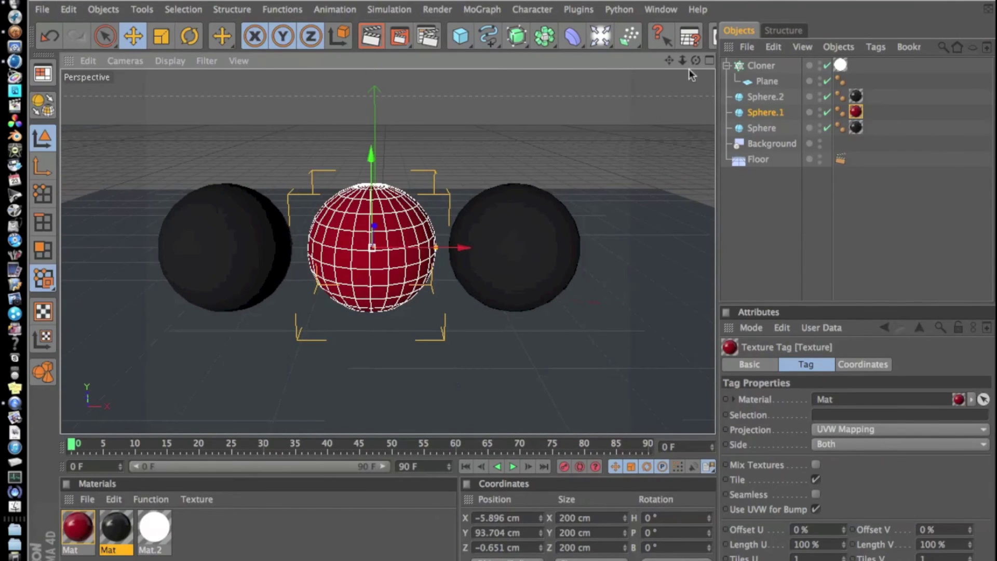
drag(670, 60, 670, 72)
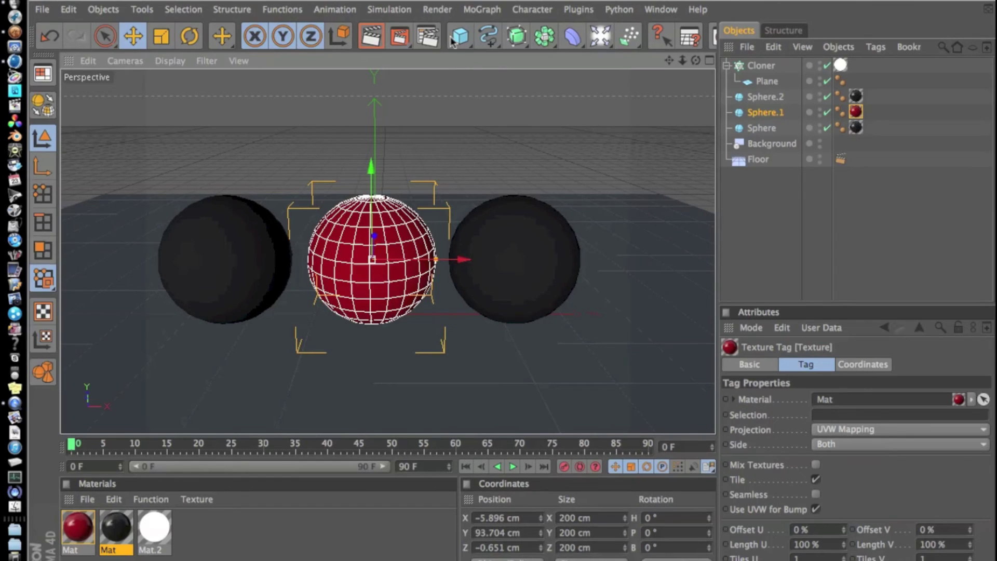
click(437, 9)
Step: Add Ambient Occlusion and Global Illumination effects in Render Settings
click(494, 176)
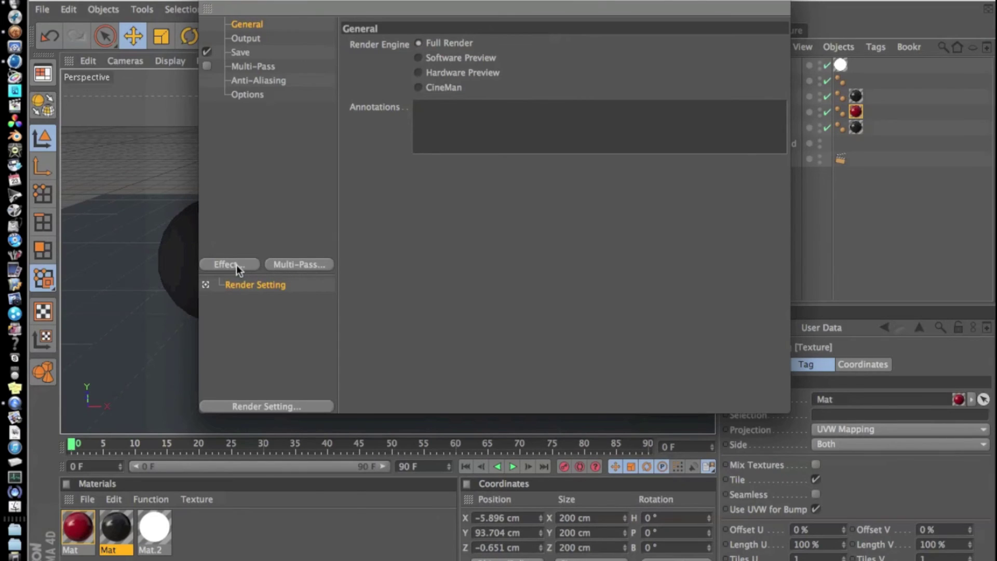
click(235, 264)
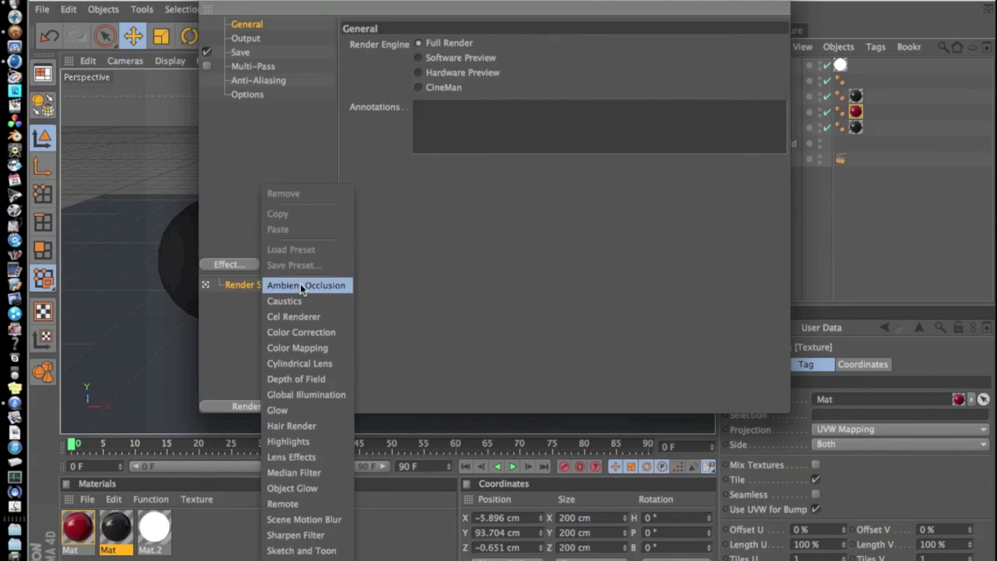
click(323, 288)
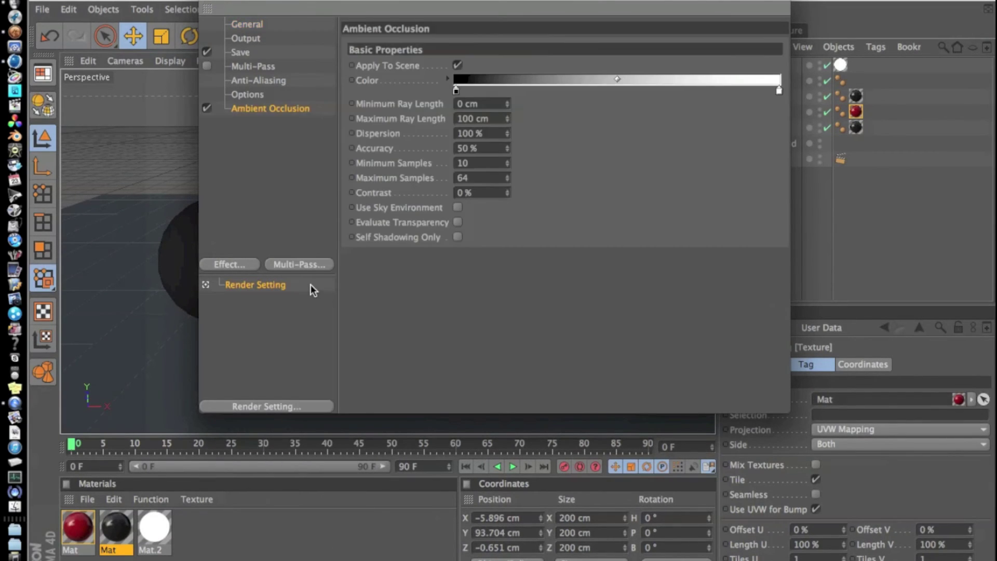
click(240, 267)
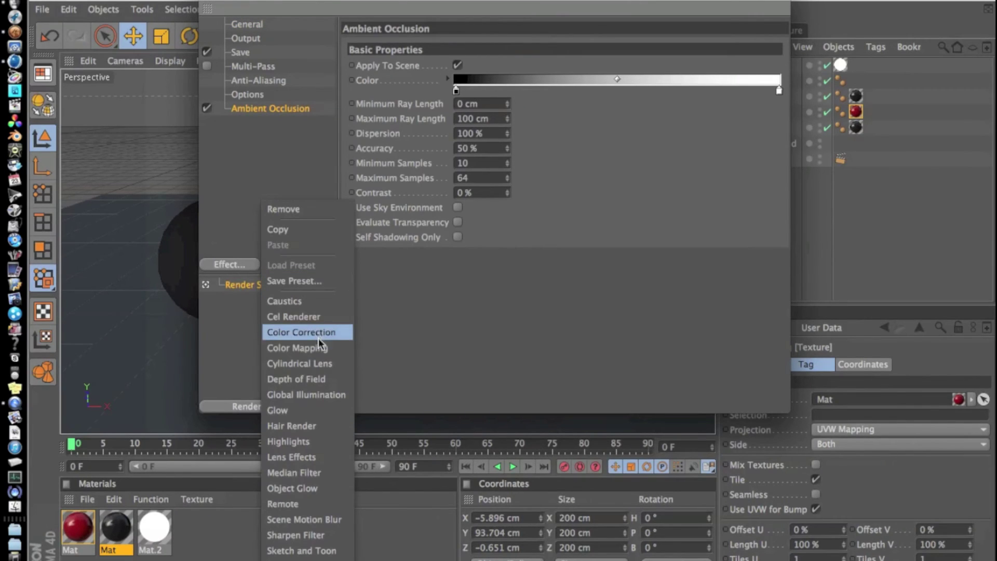
click(313, 394)
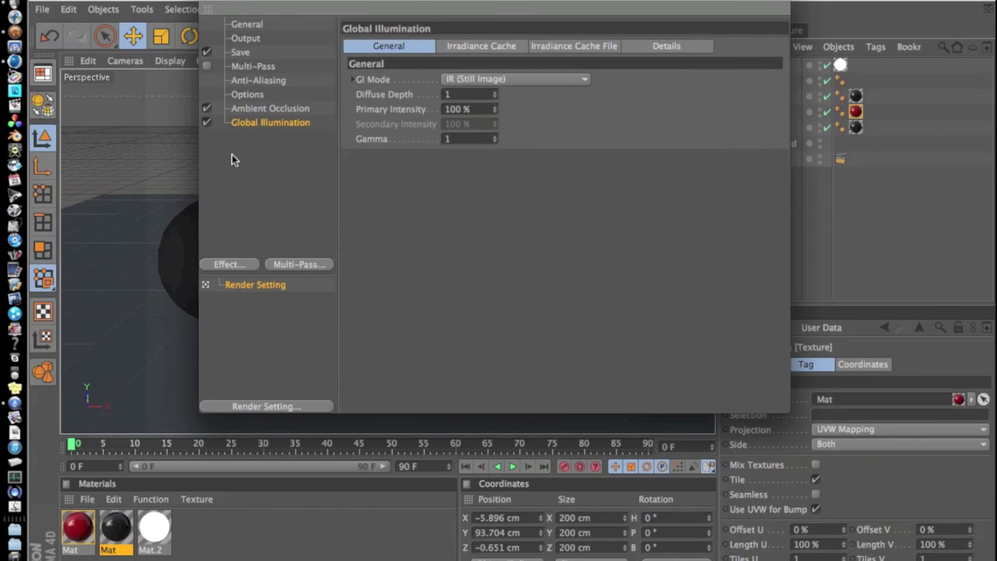
click(205, 10)
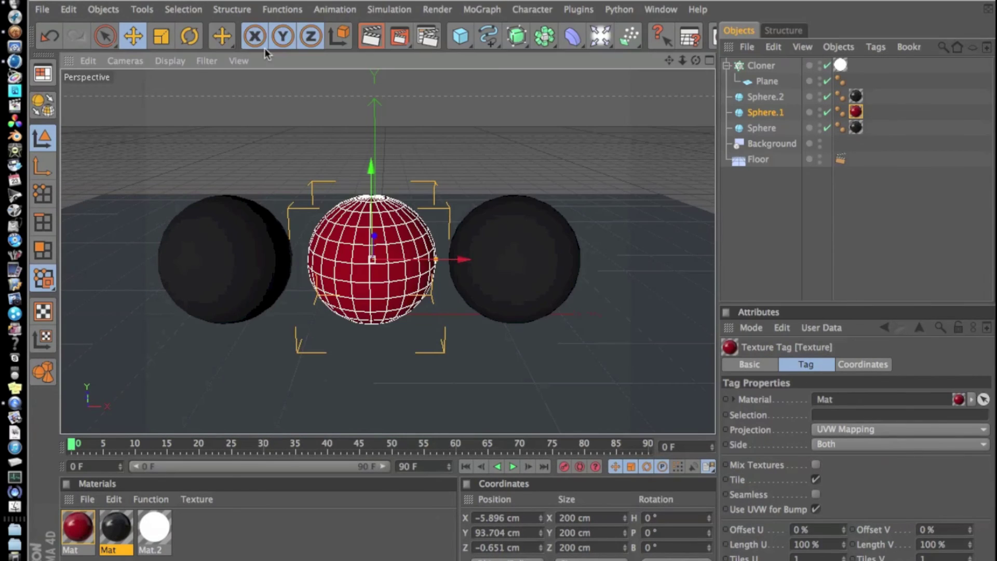
Step: Render the final three-sphere scene with Render View
click(370, 36)
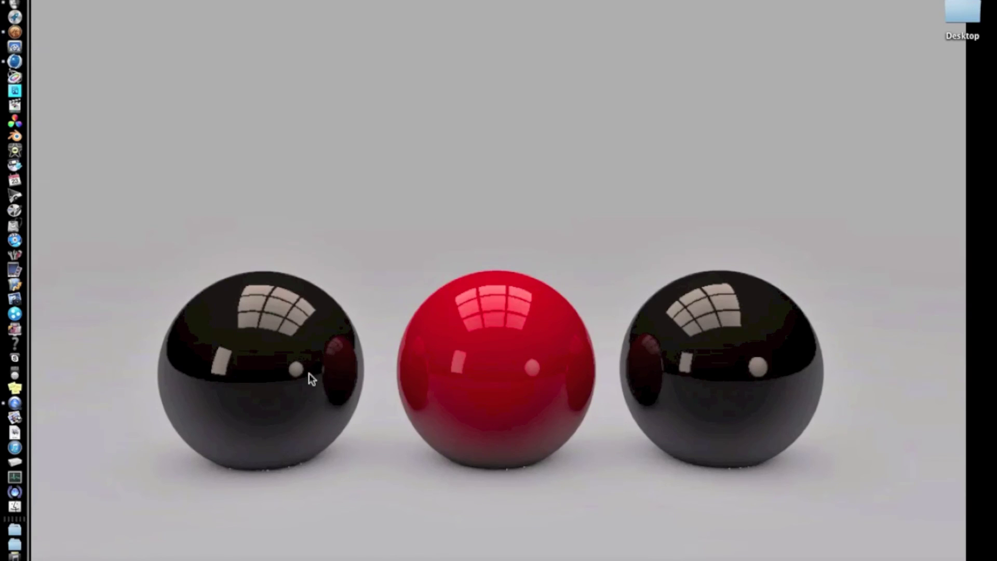
Step: Bring the Cinema 4D window back to the front and close the current scene
key(F11)
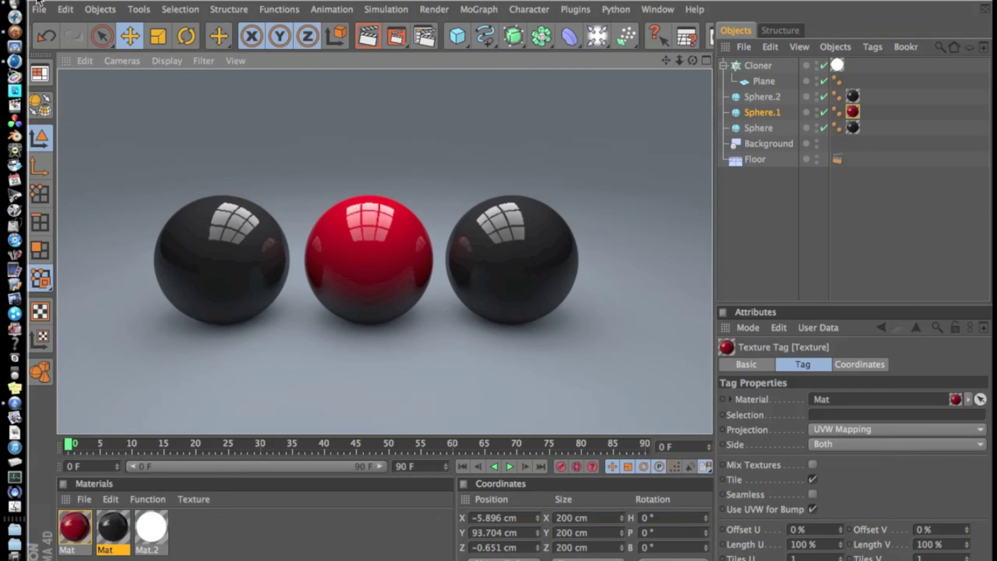
key(super+w)
Step: Discard the unsaved changes and render the four-sphere scene in the viewport
click(459, 206)
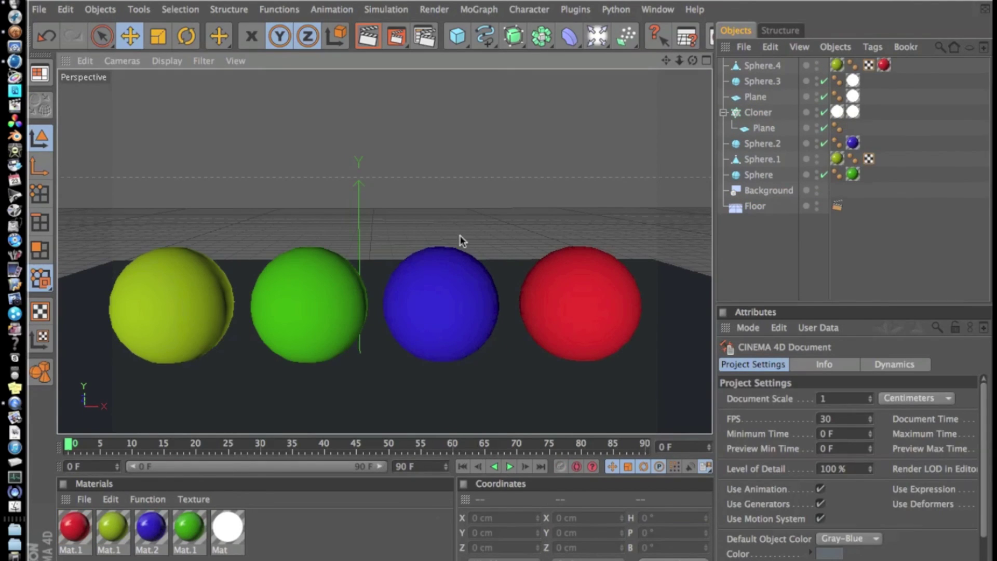
click(434, 9)
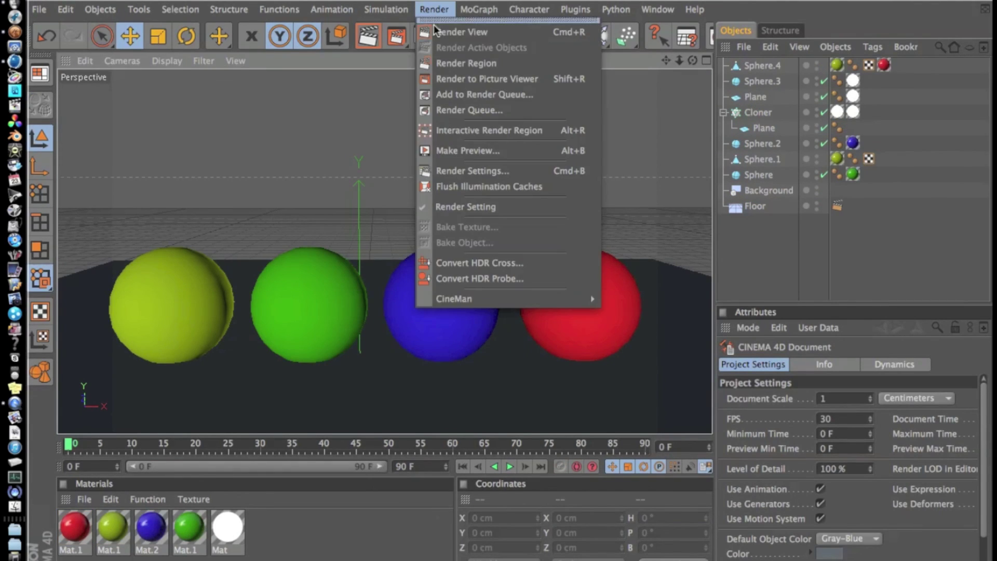
click(439, 32)
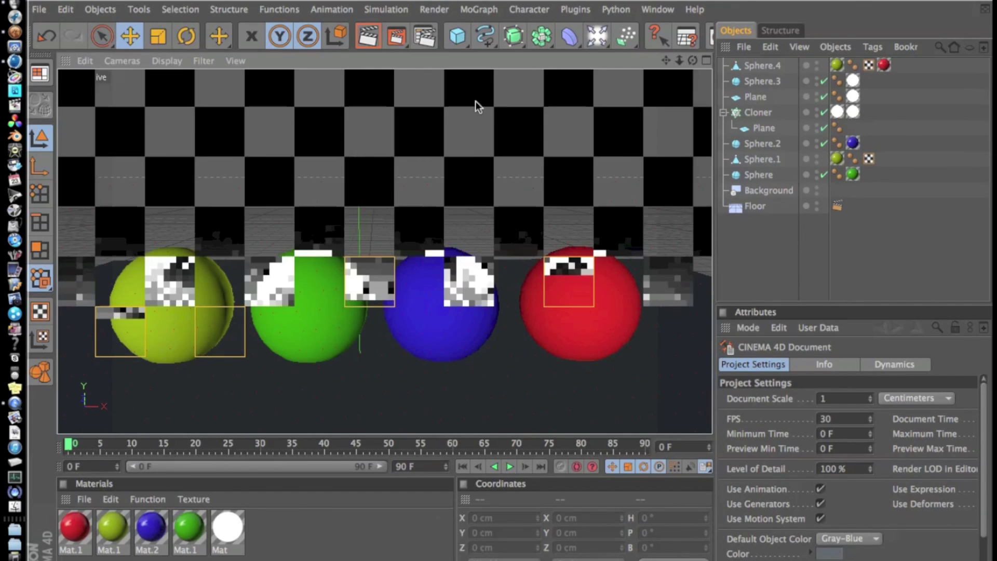